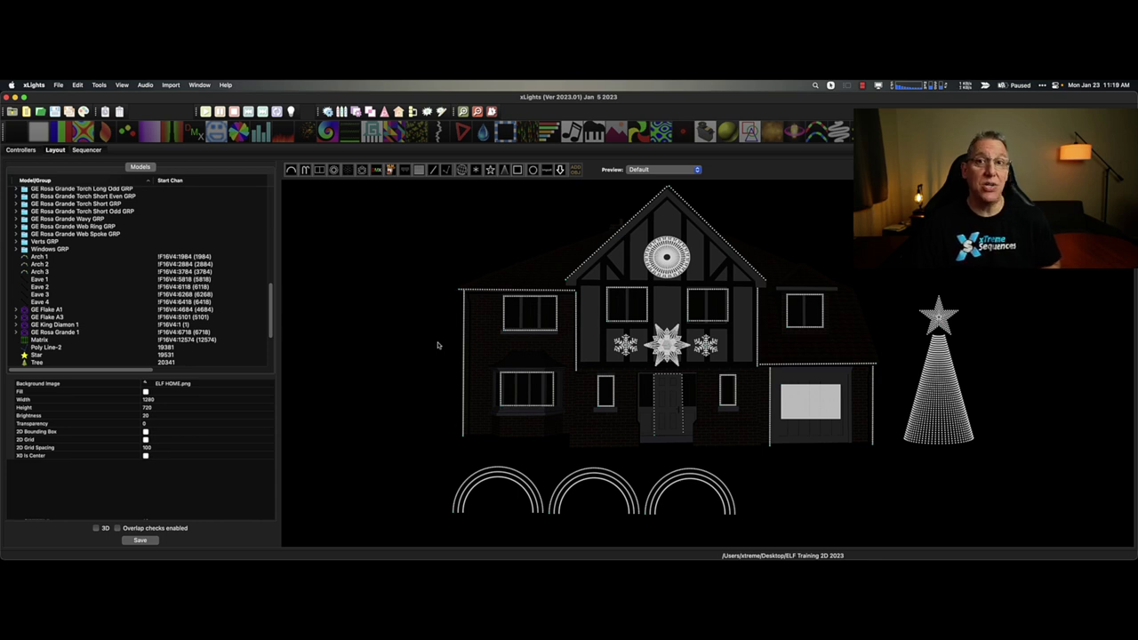
Draw a test window frame model beside the front door
left_click(416, 172)
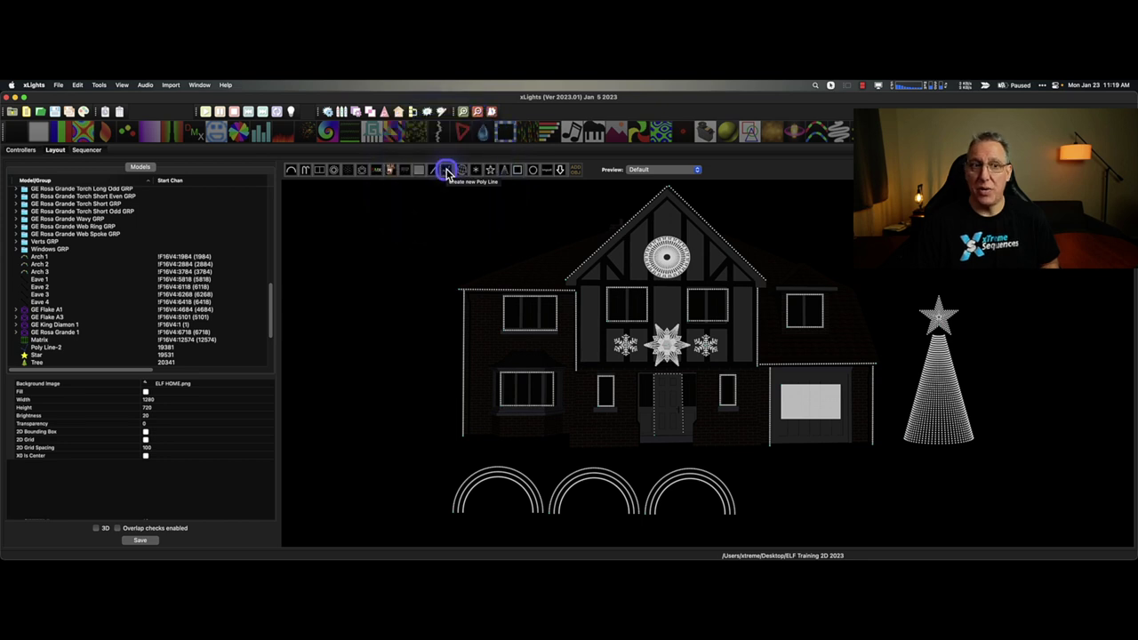
left_click(662, 416)
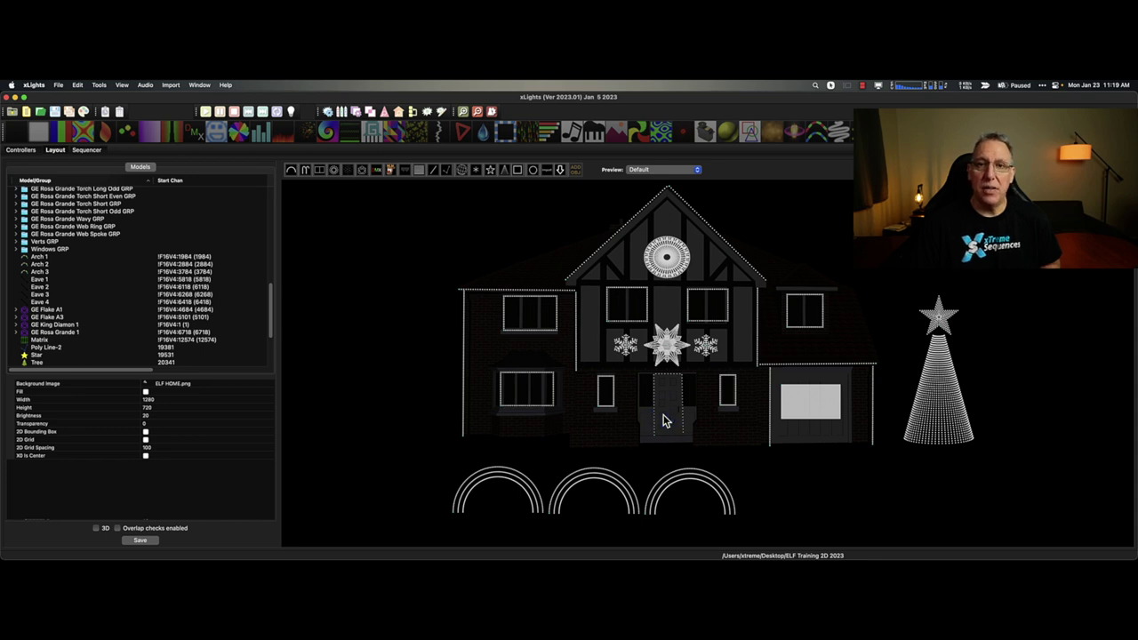
left_click(516, 170)
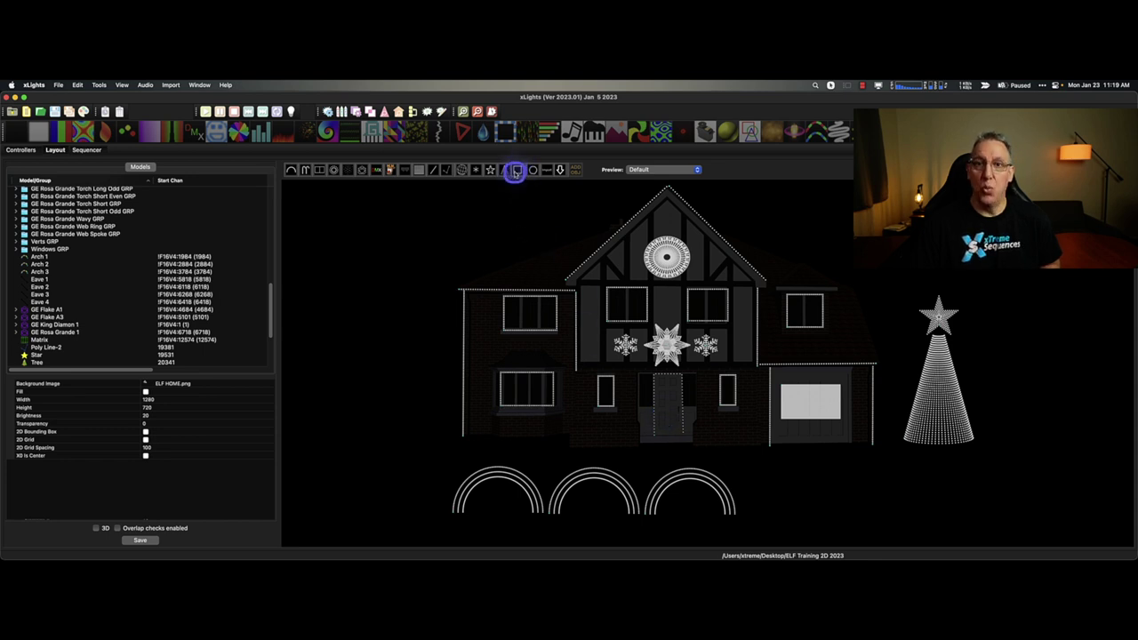
mouse_move(661, 425)
left_mouse_down()
mouse_move(664, 410)
mouse_move(694, 395)
mouse_move(714, 435)
left_mouse_up()
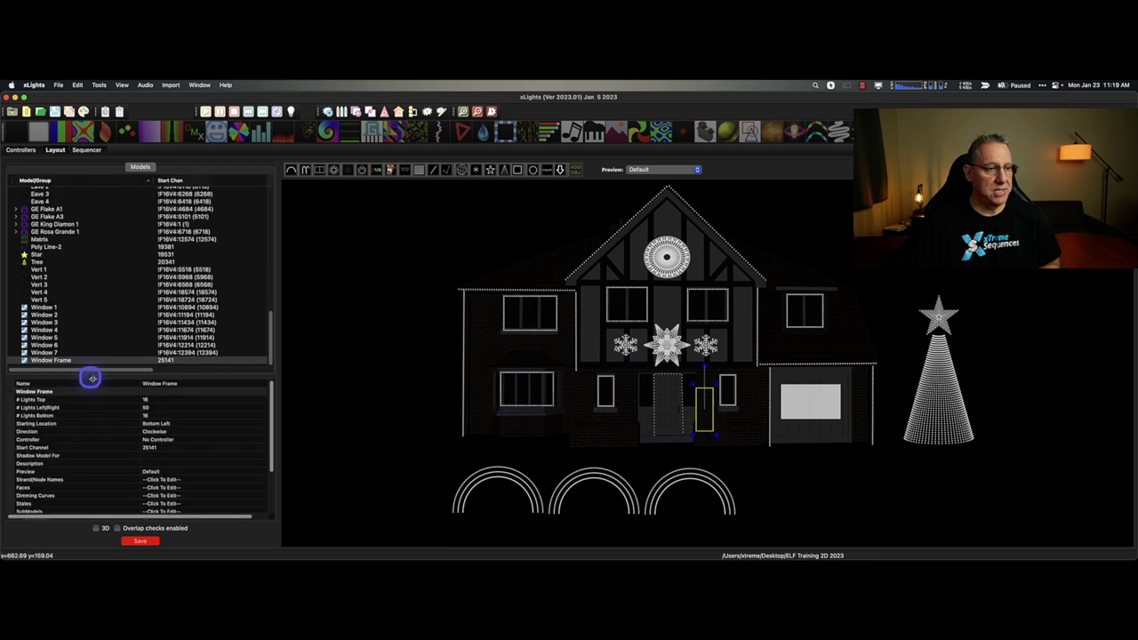
Set the window frame's # Lights Bottom to 0, then reselect the frame
left_click(157, 415)
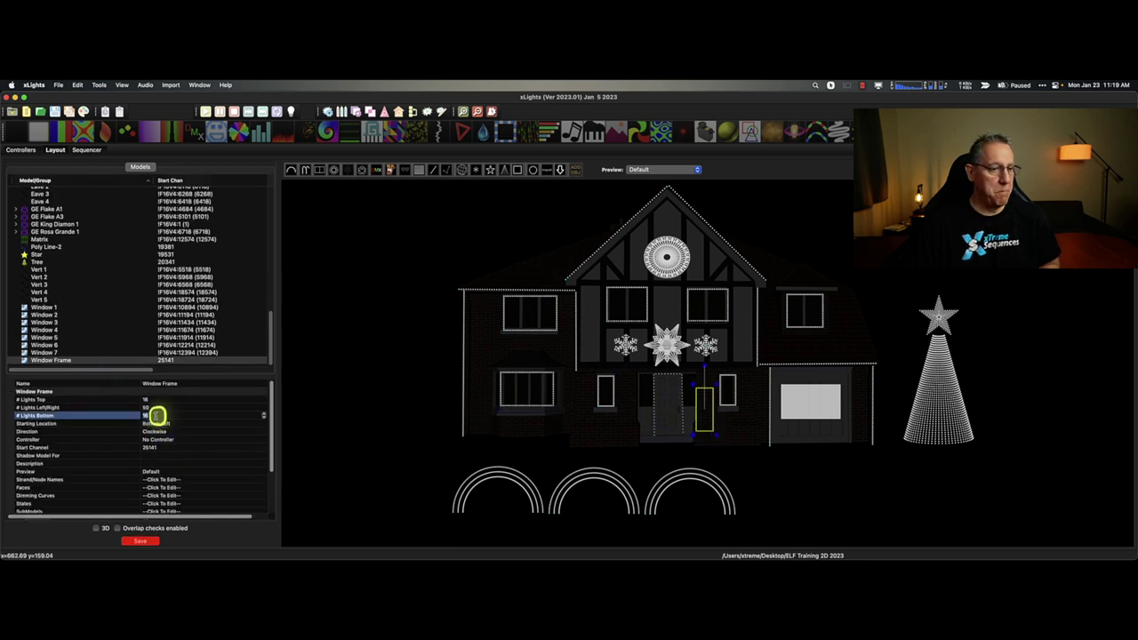
left_click(157, 415)
left_click(164, 417)
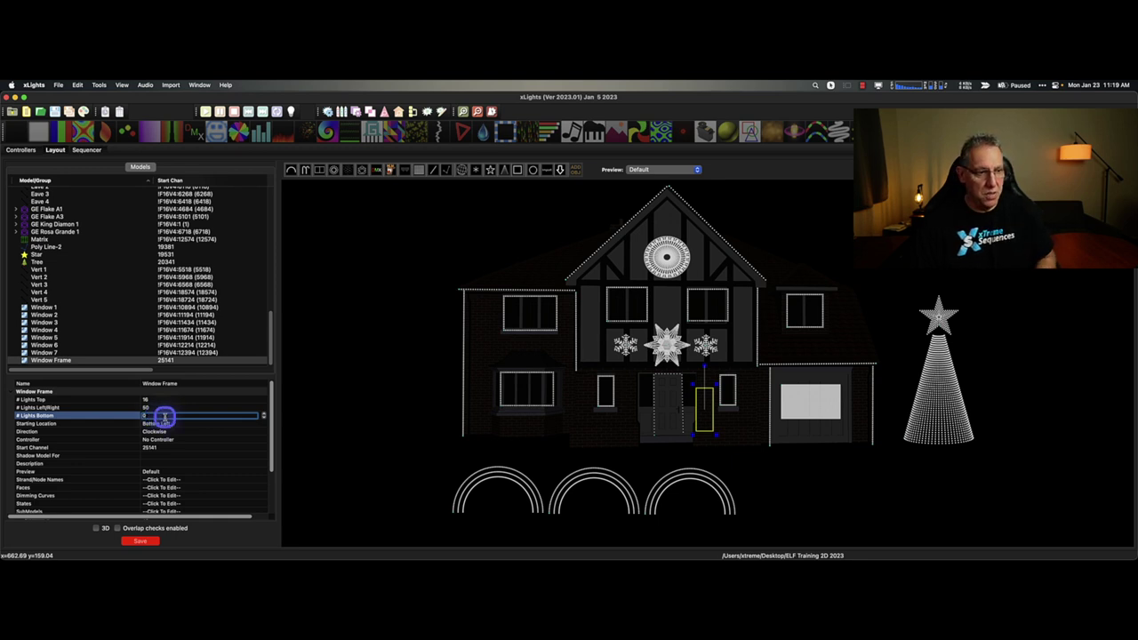
left_click(391, 415)
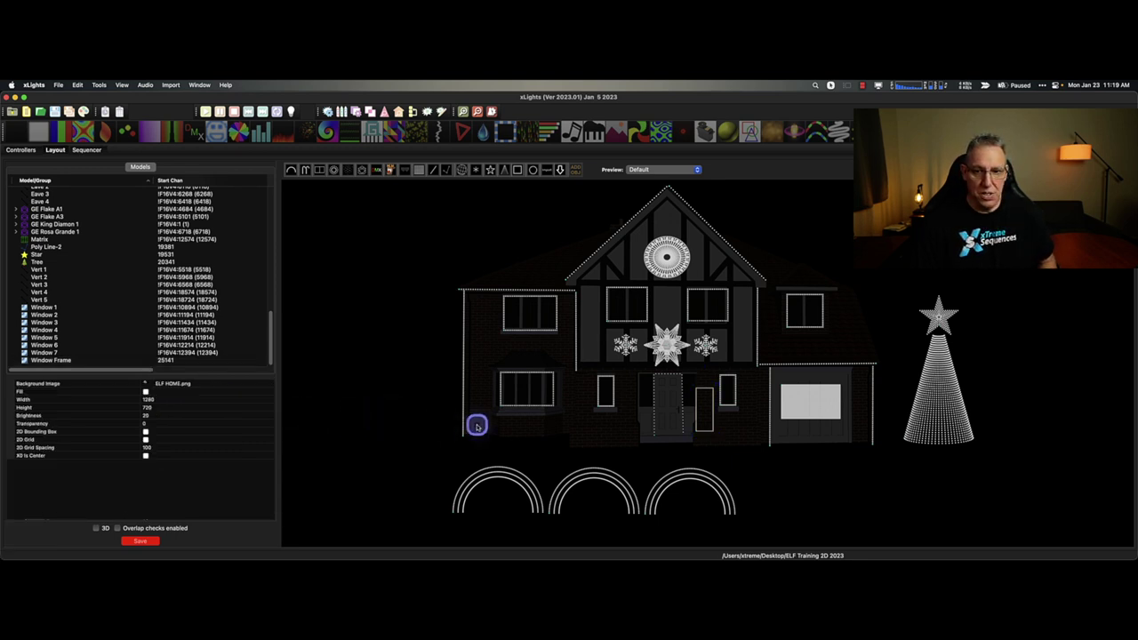
left_click(683, 428)
left_click(168, 466)
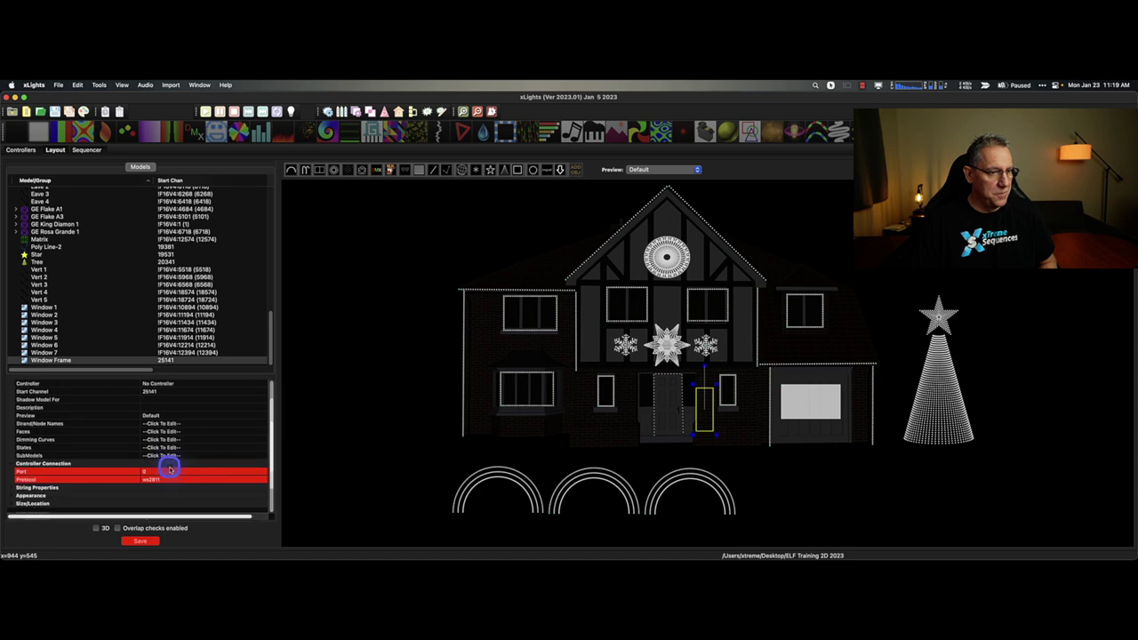
scroll(169, 469, "up", 3)
left_click(155, 414)
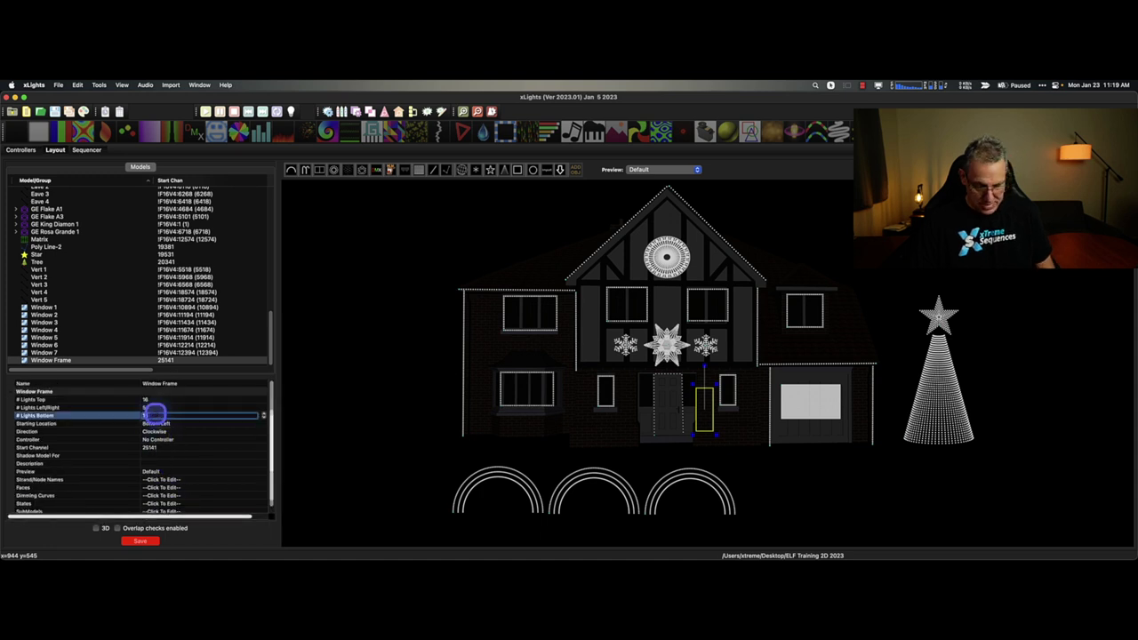
key("Return")
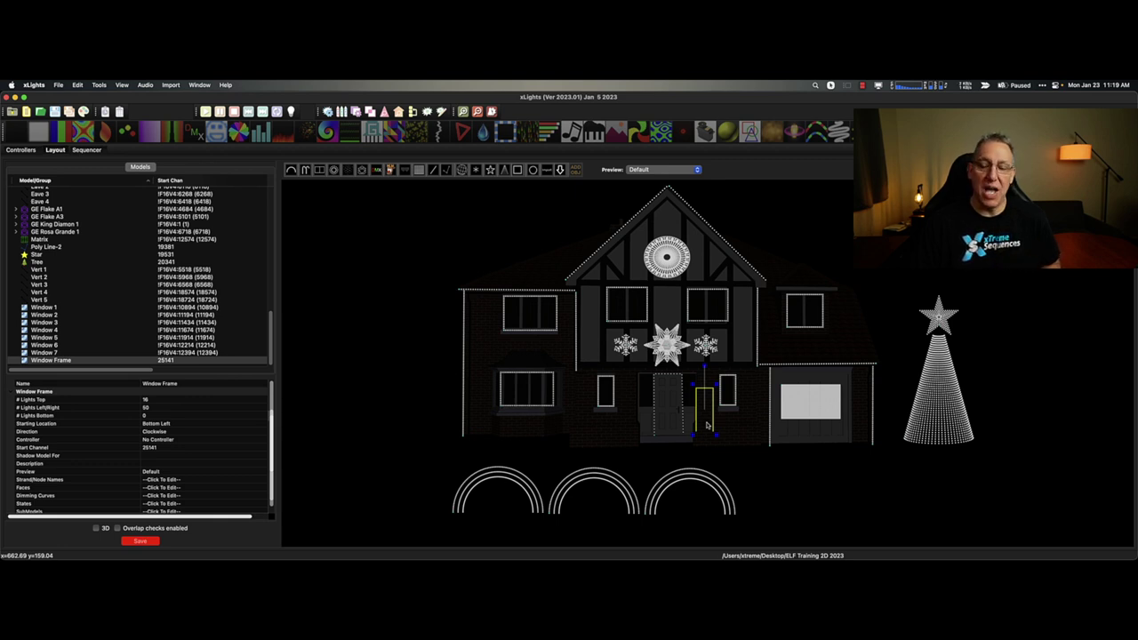
left_click(707, 425)
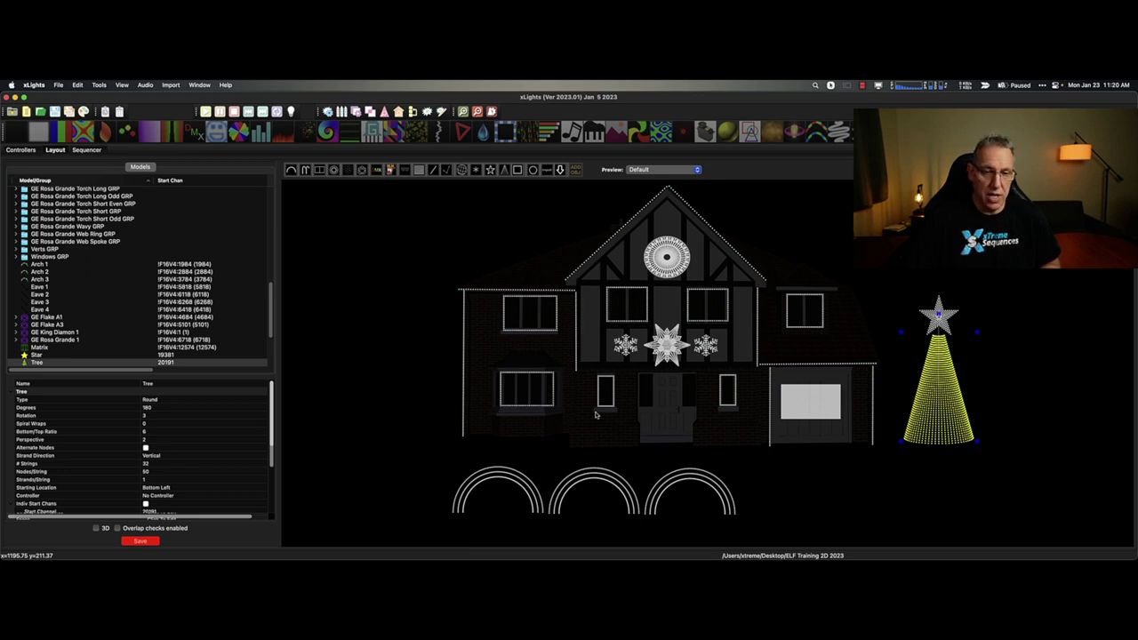
Select the Vert 1 line on the house's left wall to show its properties
left_click(462, 353)
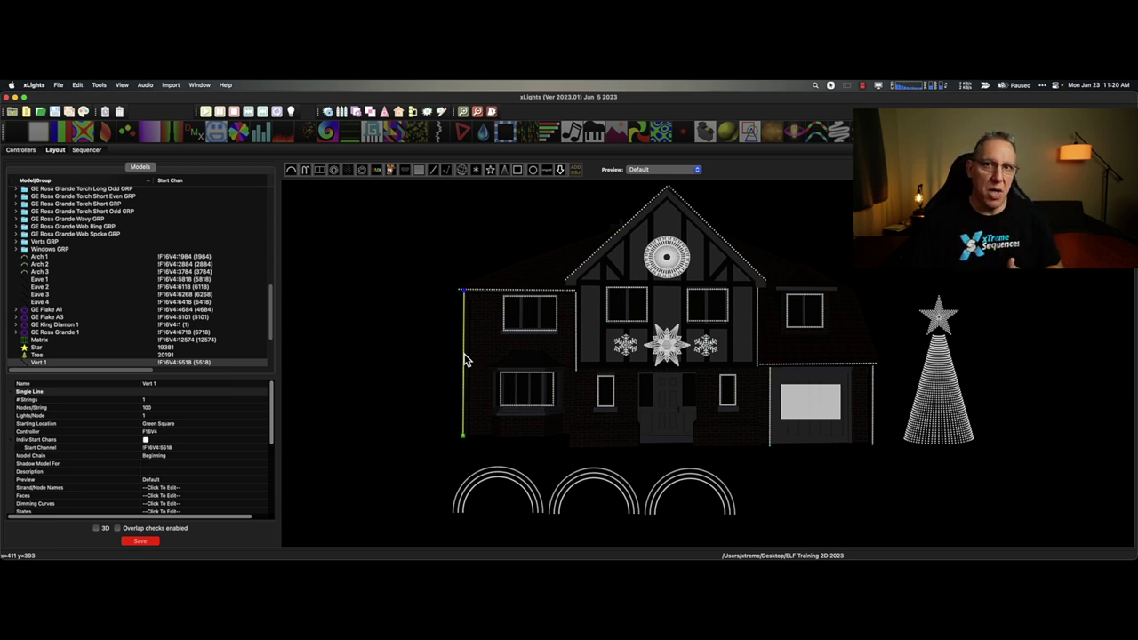
Select Eaves GRP at the top of the Models list to highlight its Eave 1 and Eave 2 lines
scroll(235, 293, "up", 10)
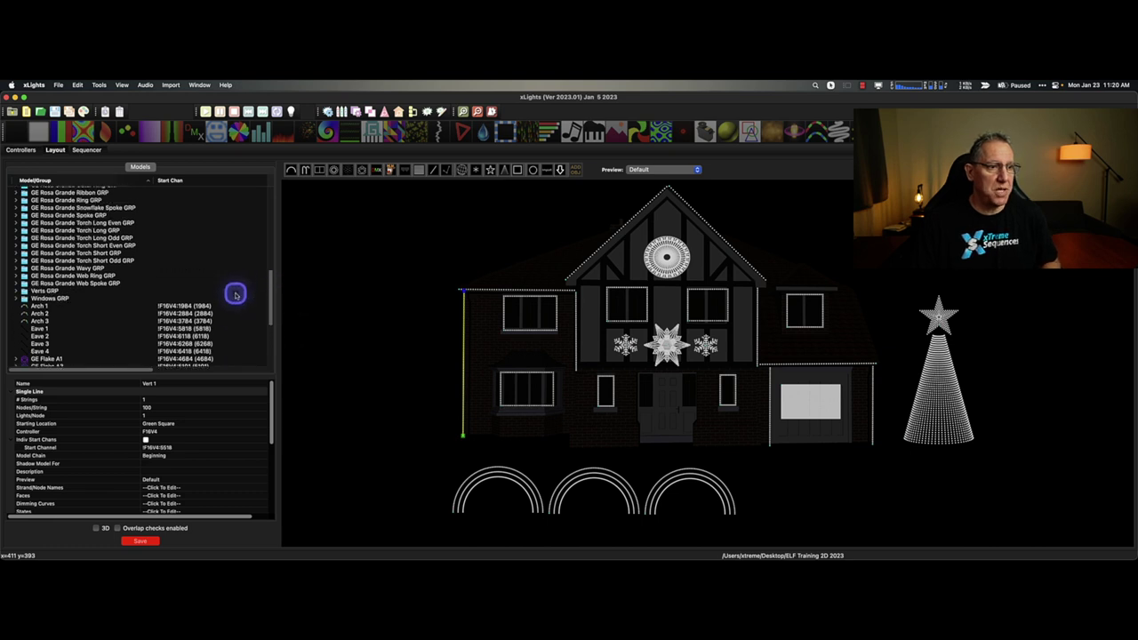
scroll(235, 295, "up", 5)
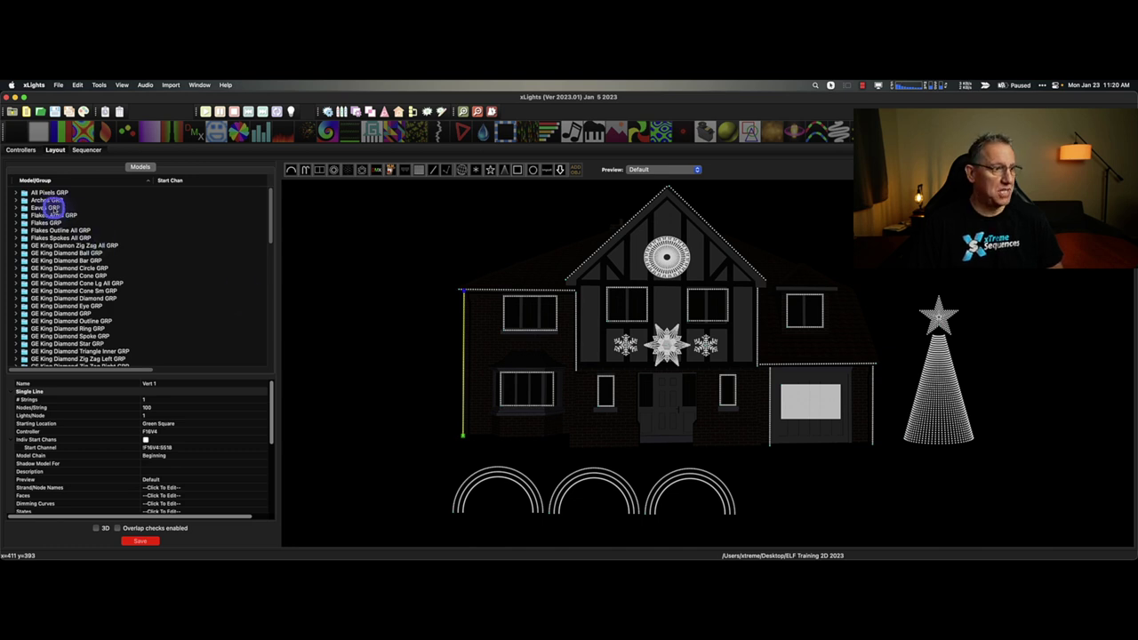
left_click(52, 206)
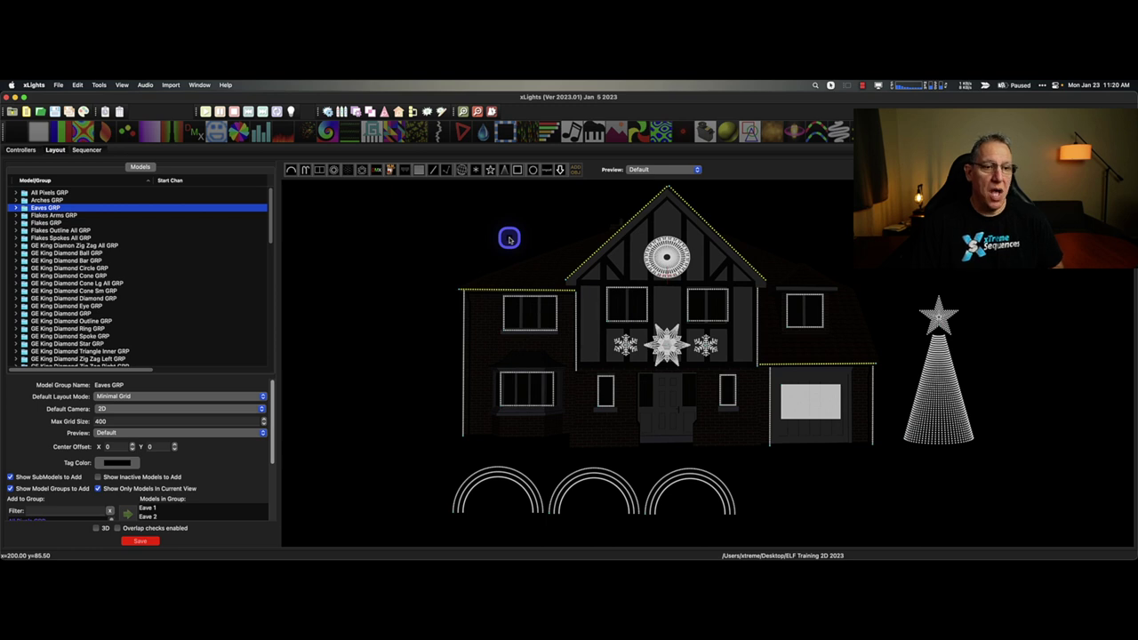
Change Vert 1's Nodes/String from 100 to 98 and save the layout
left_click(428, 331)
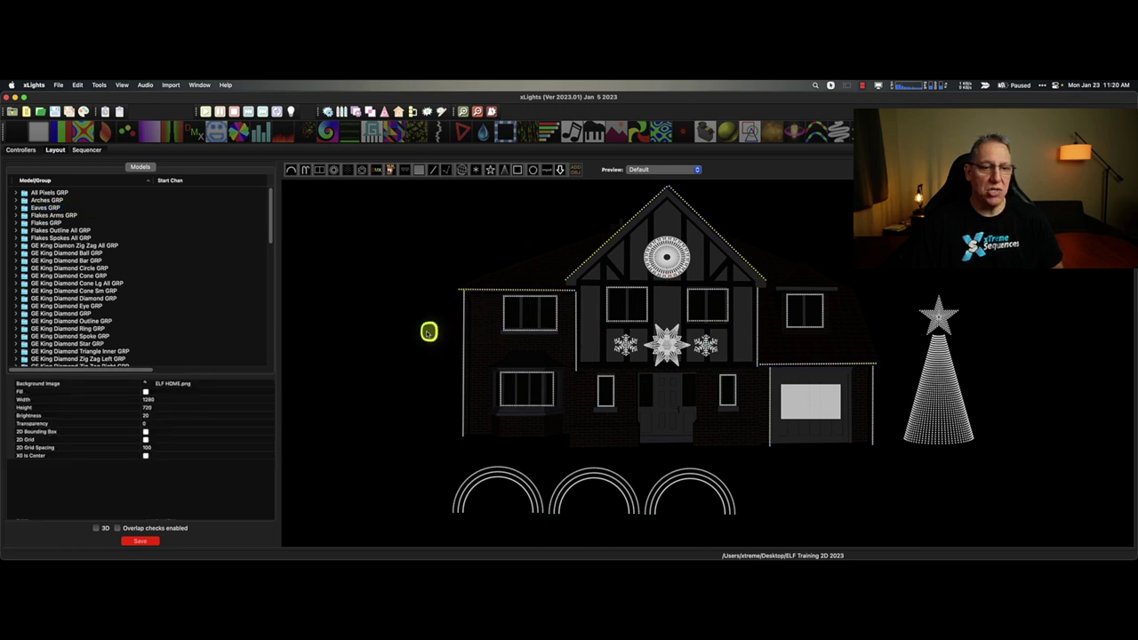
left_click(463, 326)
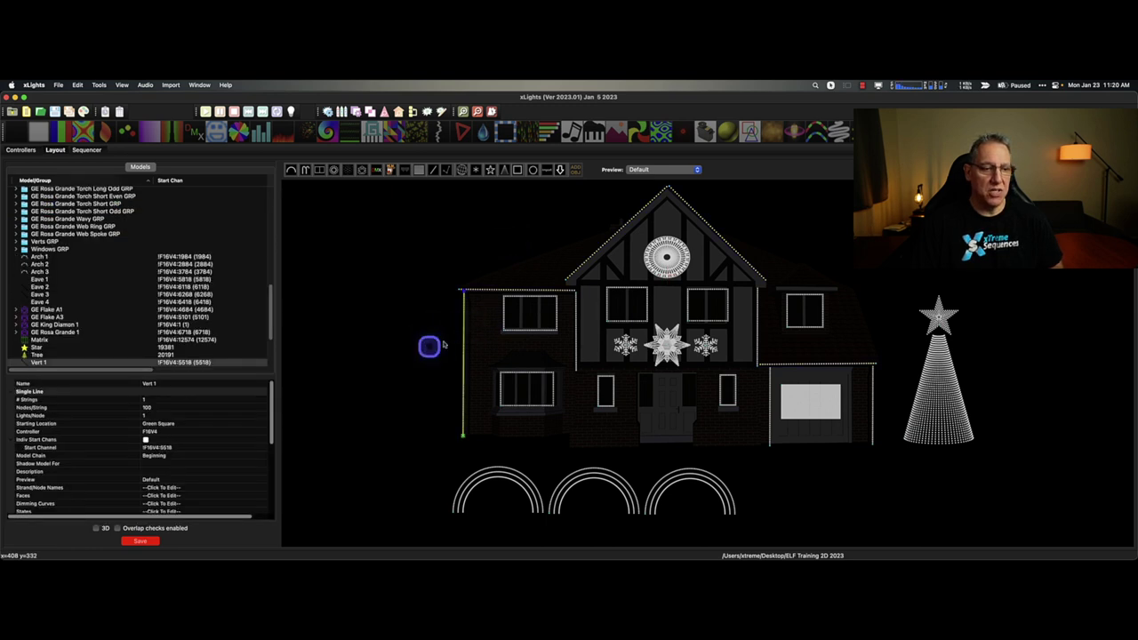
left_click(148, 408)
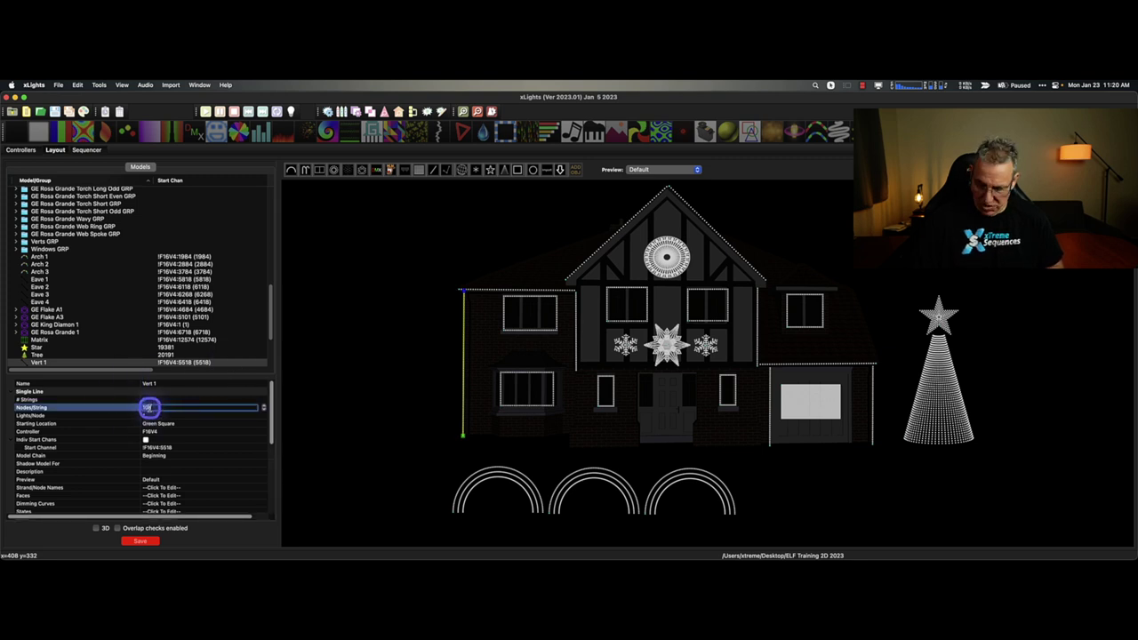
type("16")
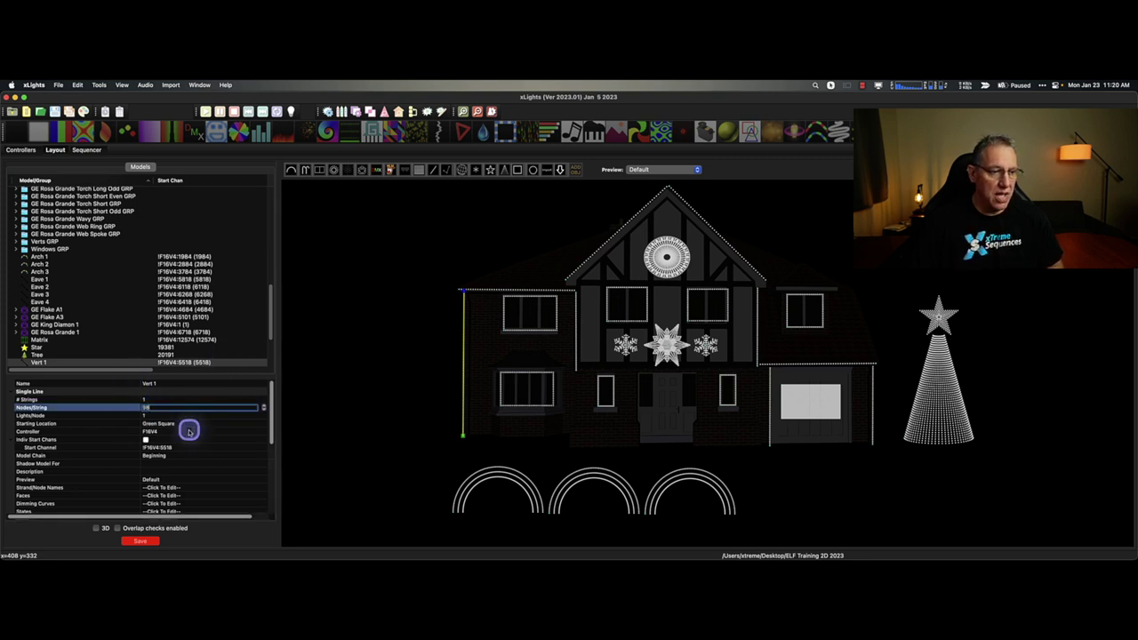
key("Return")
left_click(133, 543)
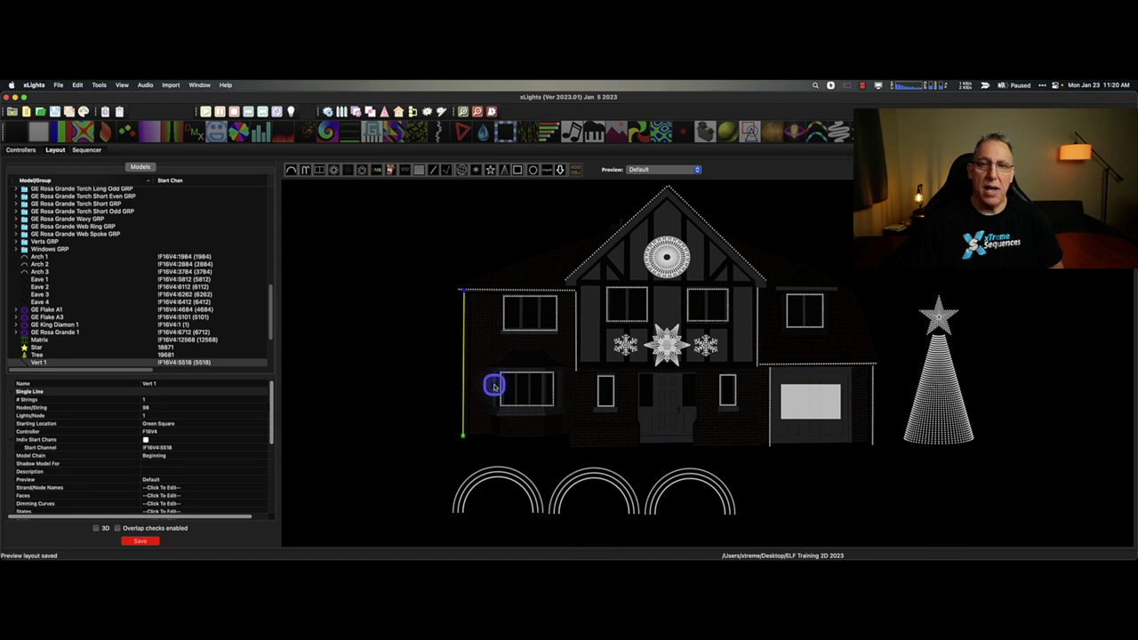
left_click(380, 300)
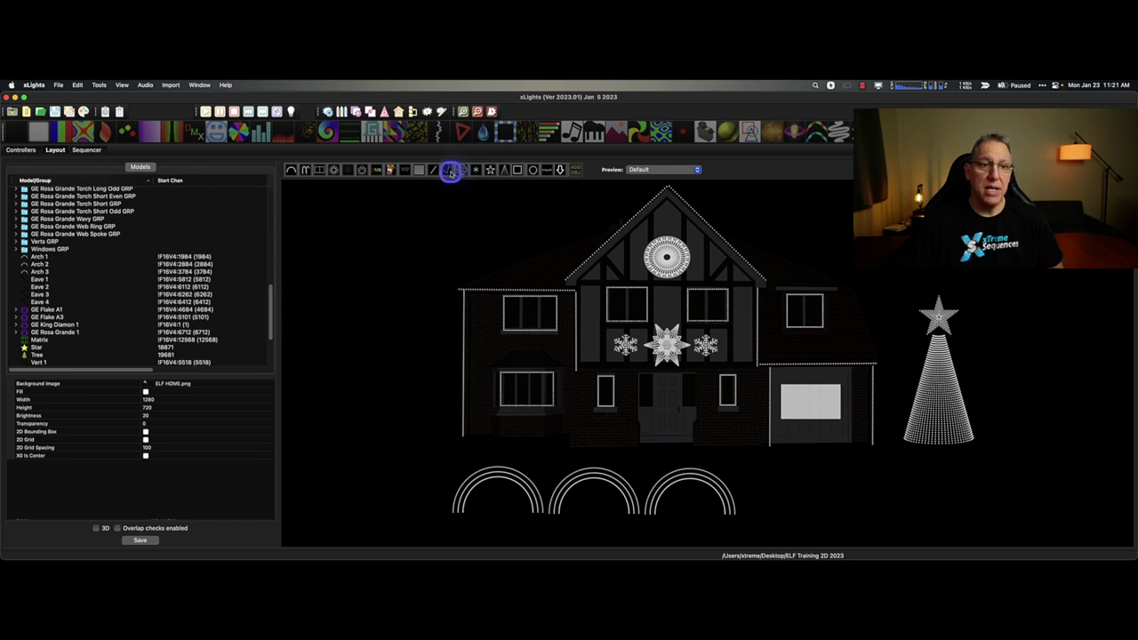
Trace a poly line up the left wall, across the roof peak and eaves, down to the tree
left_click(446, 172)
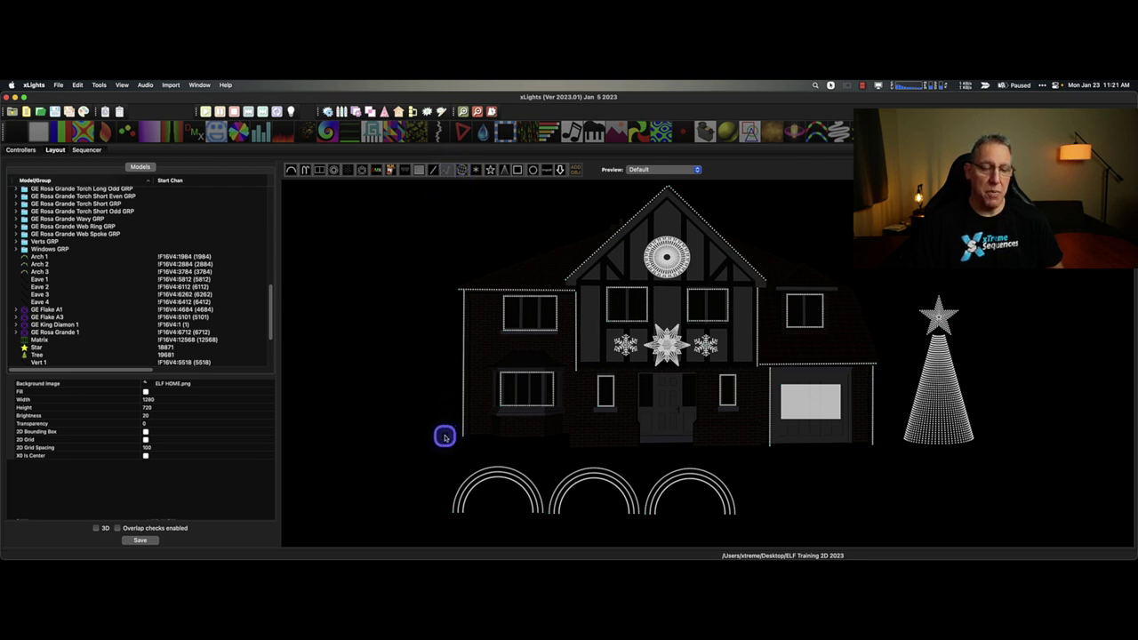
left_click_drag(446, 436, 447, 270)
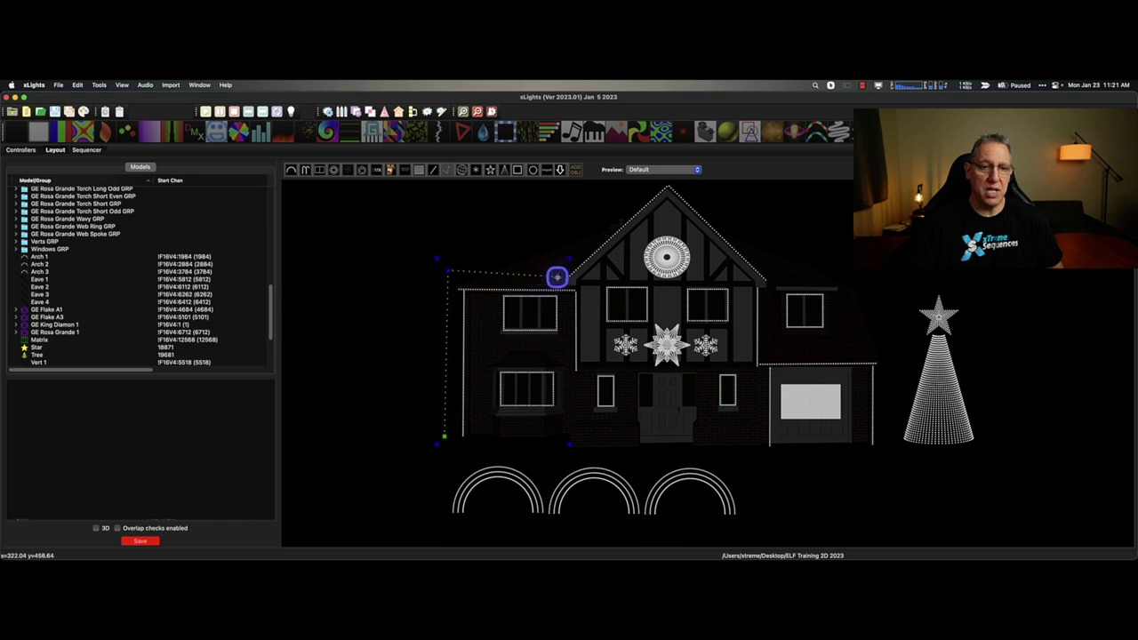
left_click(558, 274)
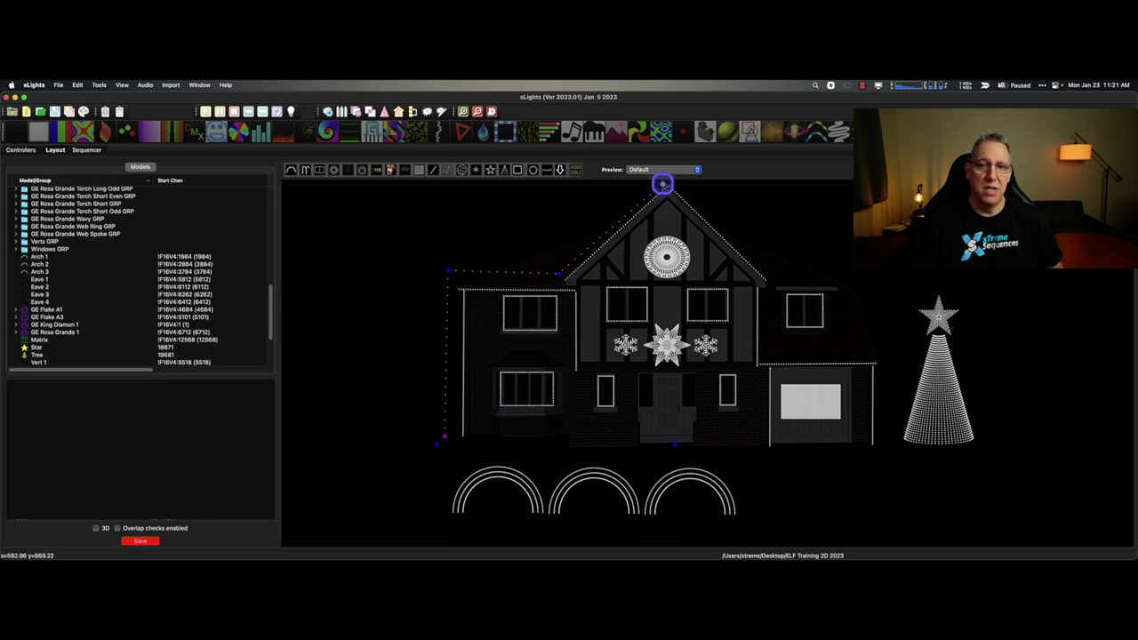
left_click(668, 185)
left_click(770, 277)
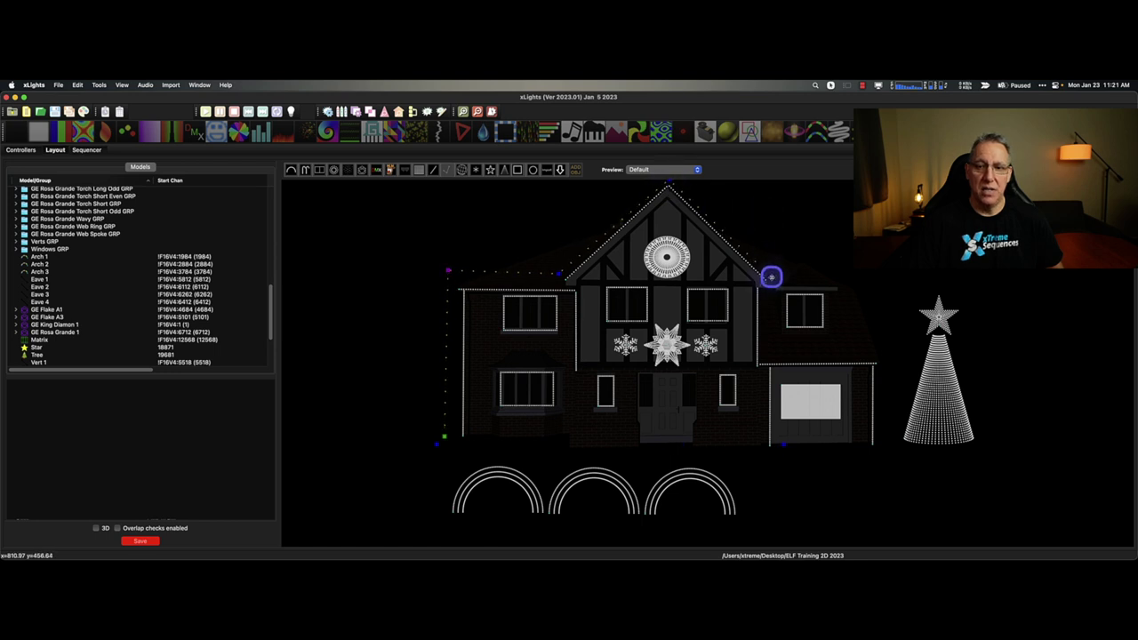
left_click(768, 360)
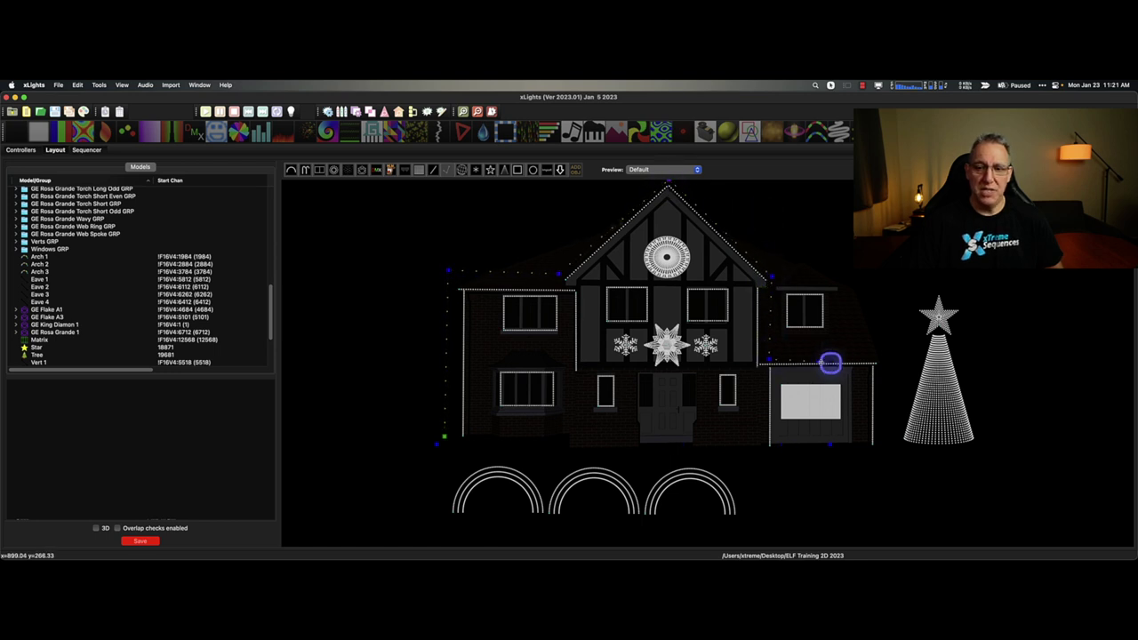
left_click(883, 357)
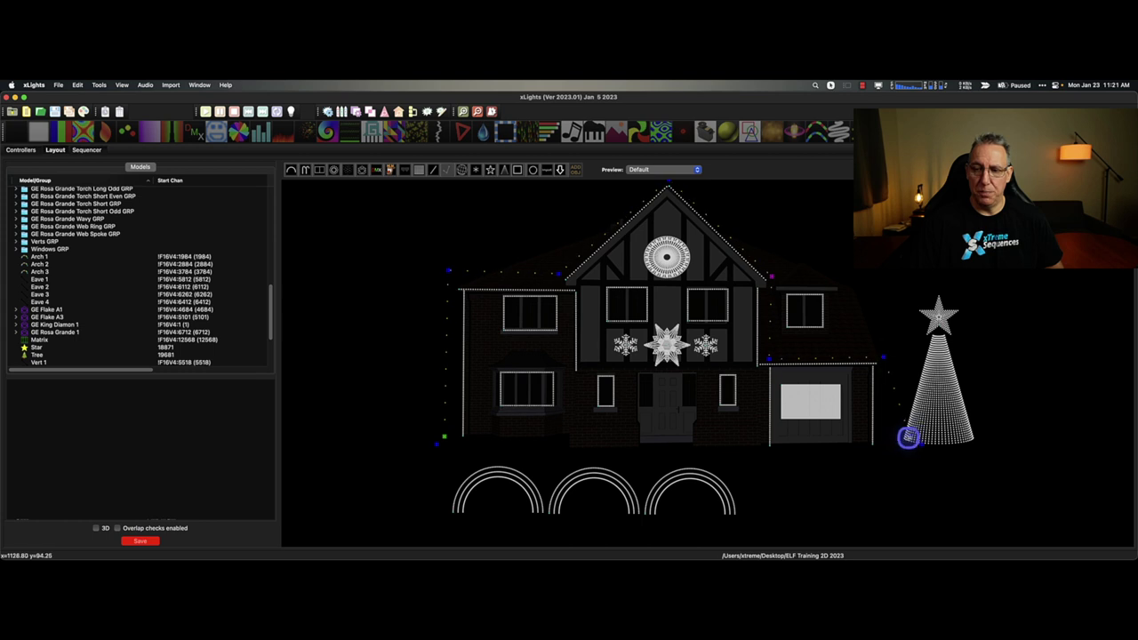
double_click(887, 442)
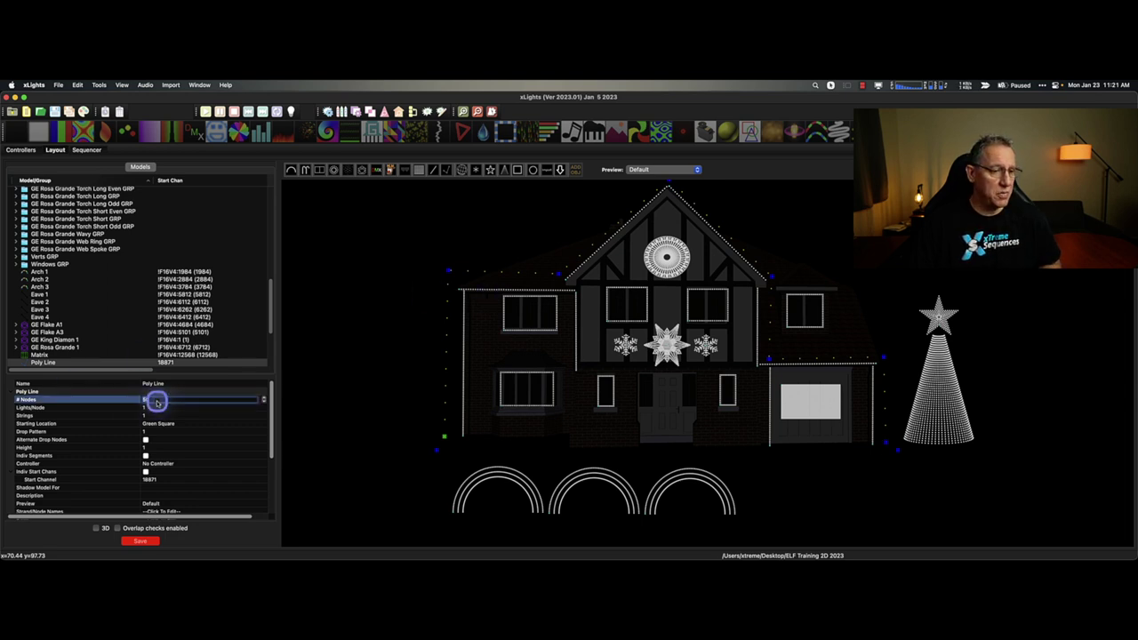
Enter 450 in the poly line's # Nodes field and save the layout
left_click(156, 402)
type("450")
key("Return")
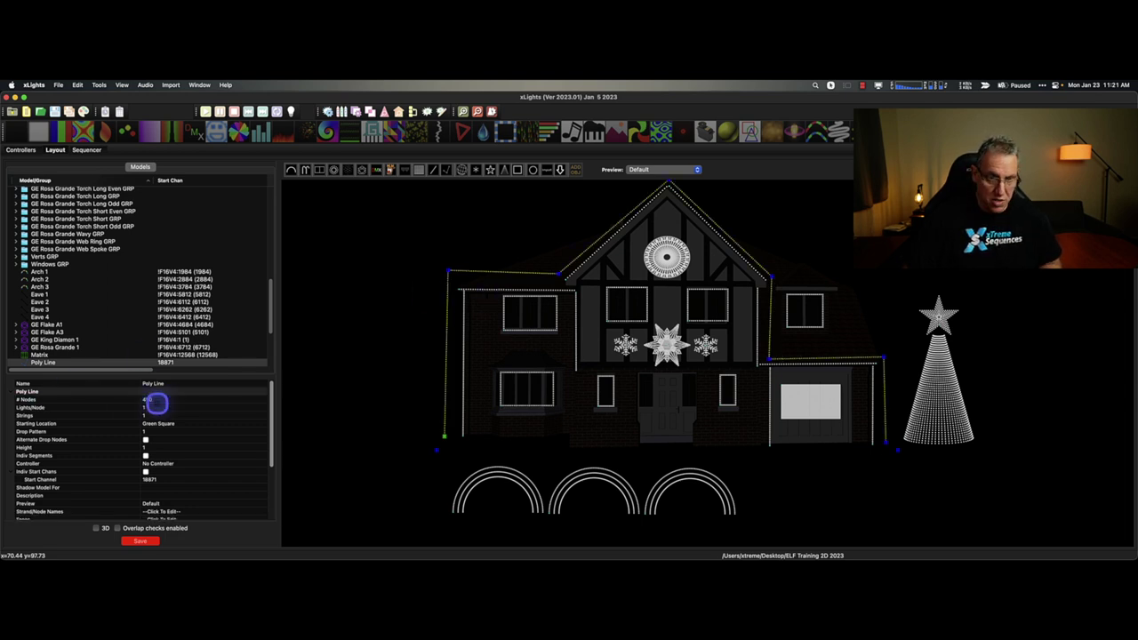
left_click(140, 540)
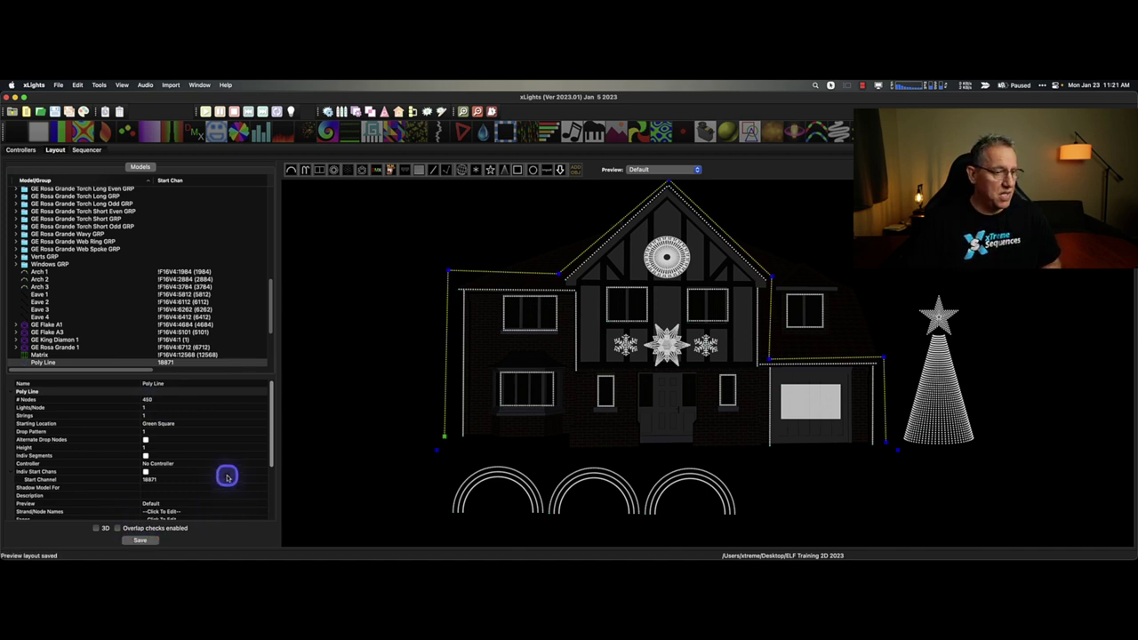
Set the poly line to 3 strings and enable Indiv Start Nodes
left_click(144, 414)
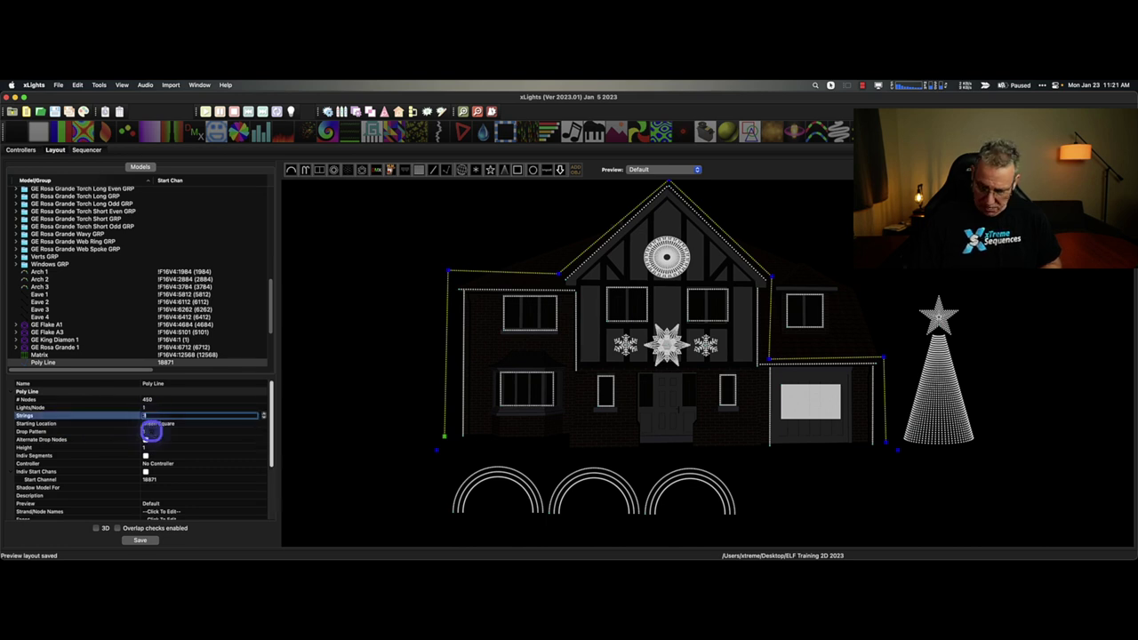
type("3")
key("Return")
left_click(147, 424)
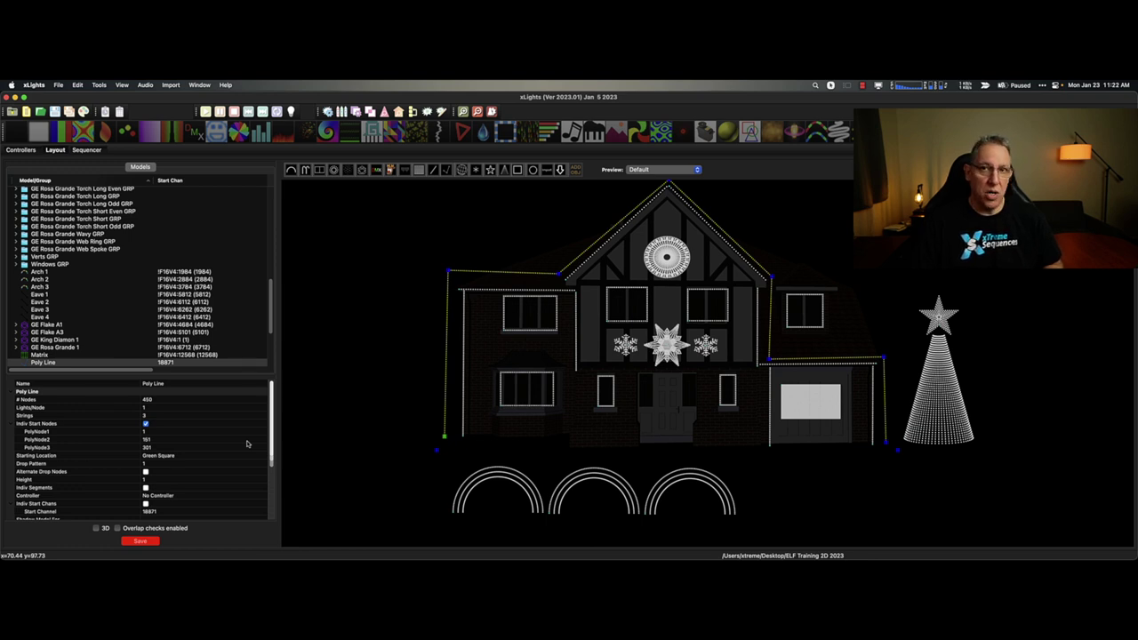
Set PolyNode2 to start at 201 and PolyNode3 at 401
left_click(148, 439)
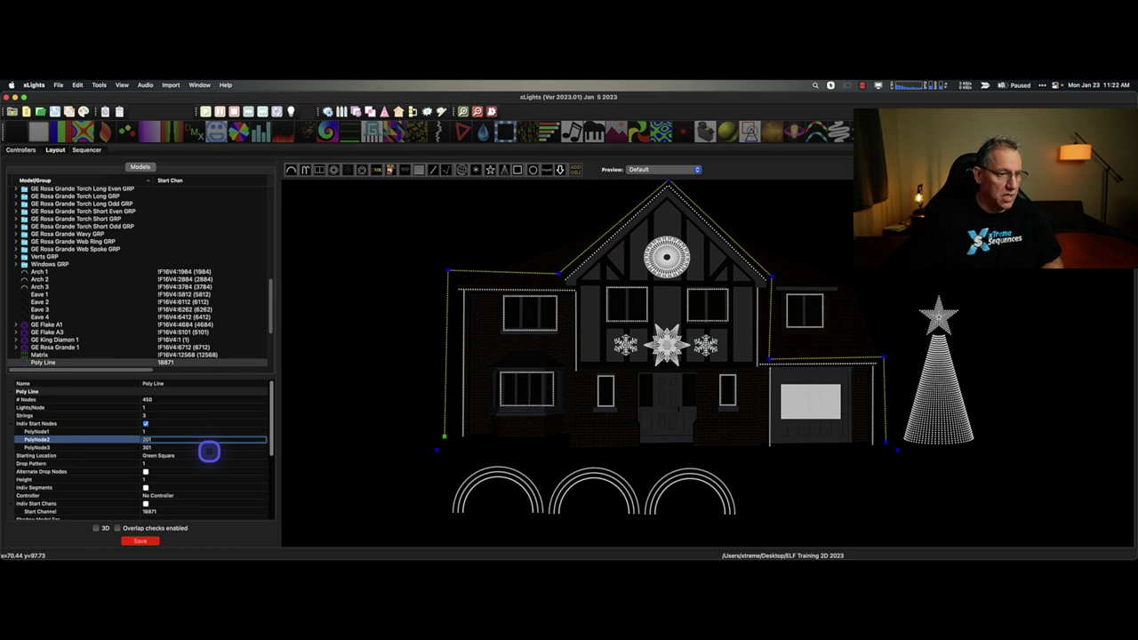
type("201")
left_click(155, 450)
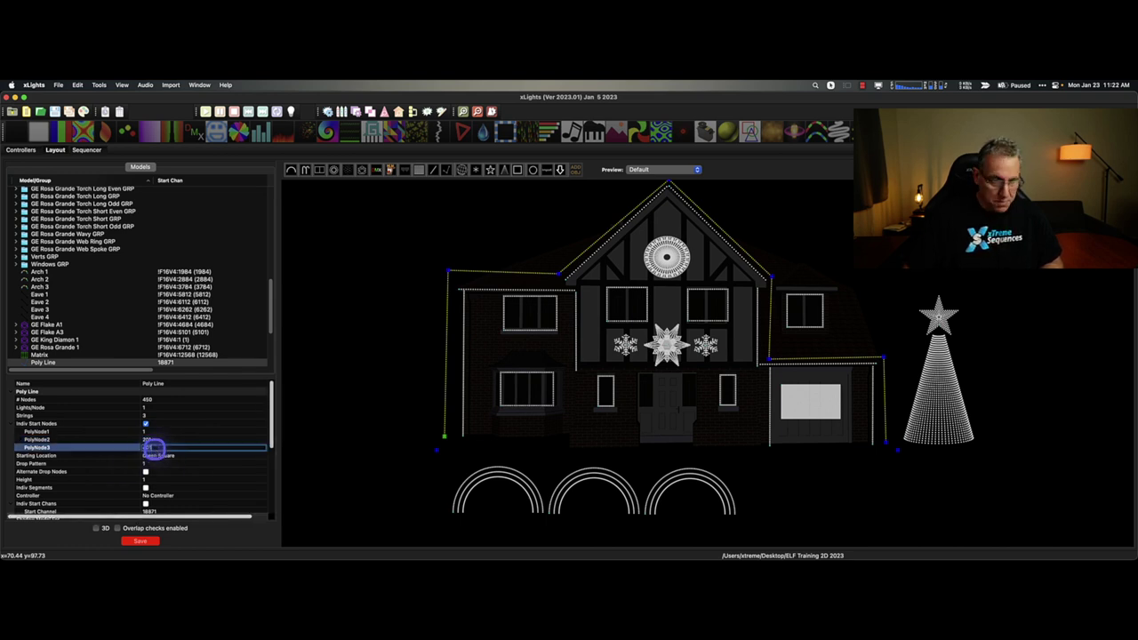
type("401")
key("Return")
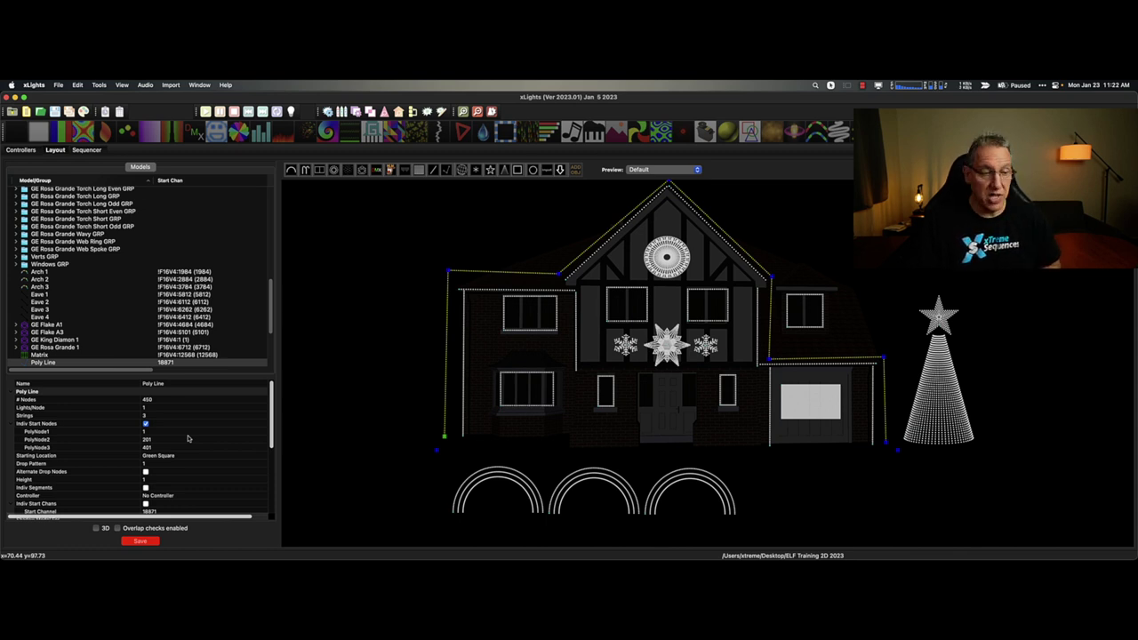
Enable Indiv Segments, expand the Segment 1–7 sizes, and select the SubModels property
scroll(216, 425, "down", 3)
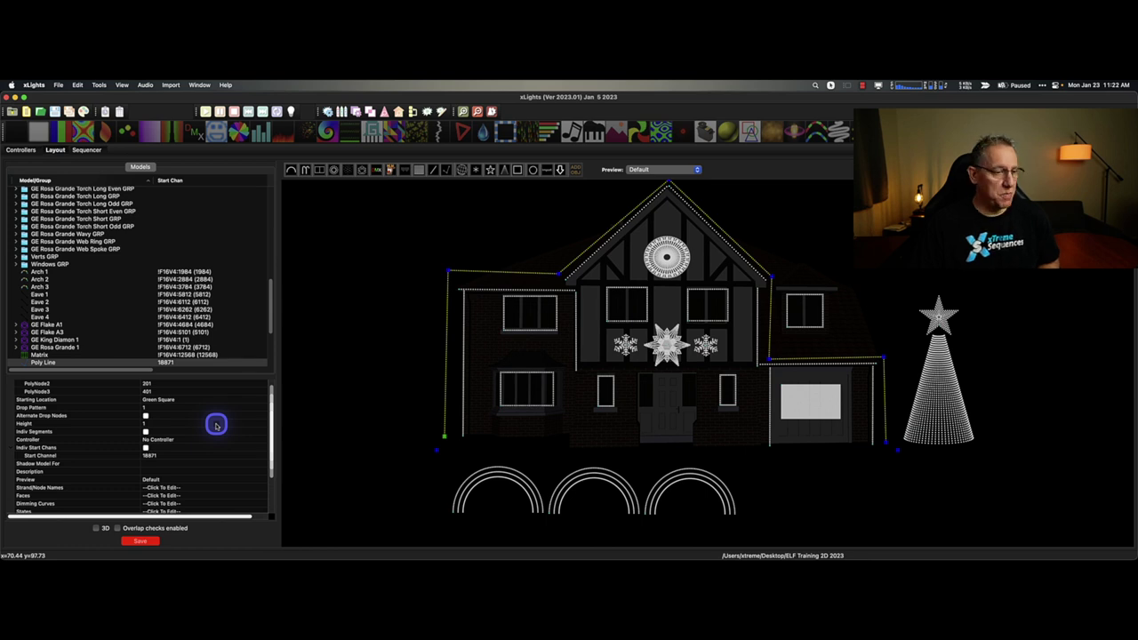
left_click(145, 432)
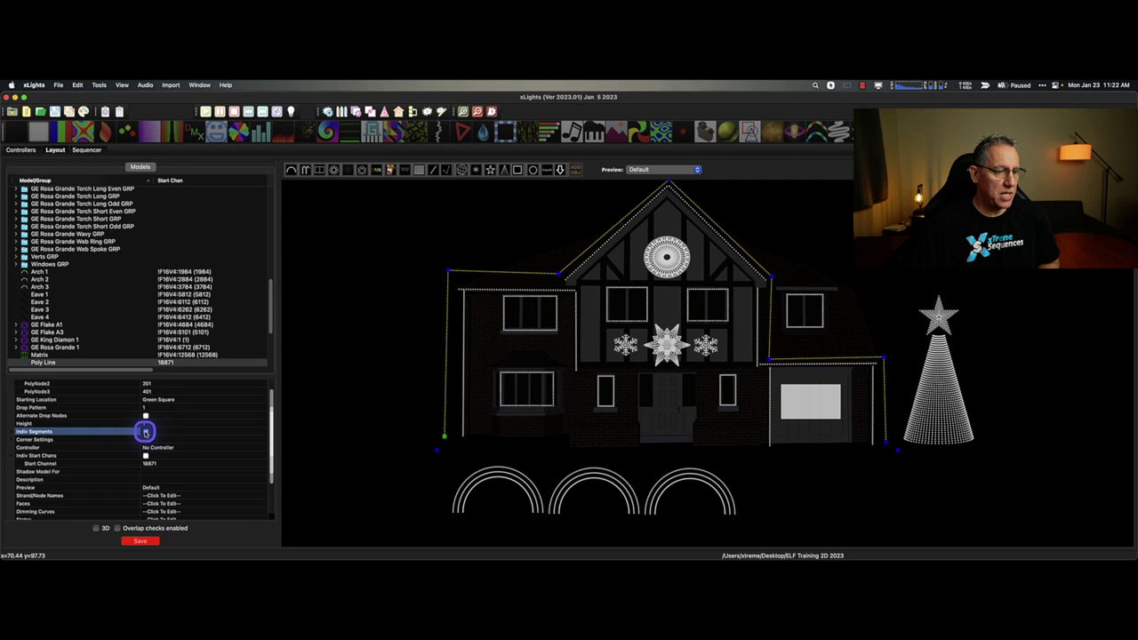
left_click(10, 432)
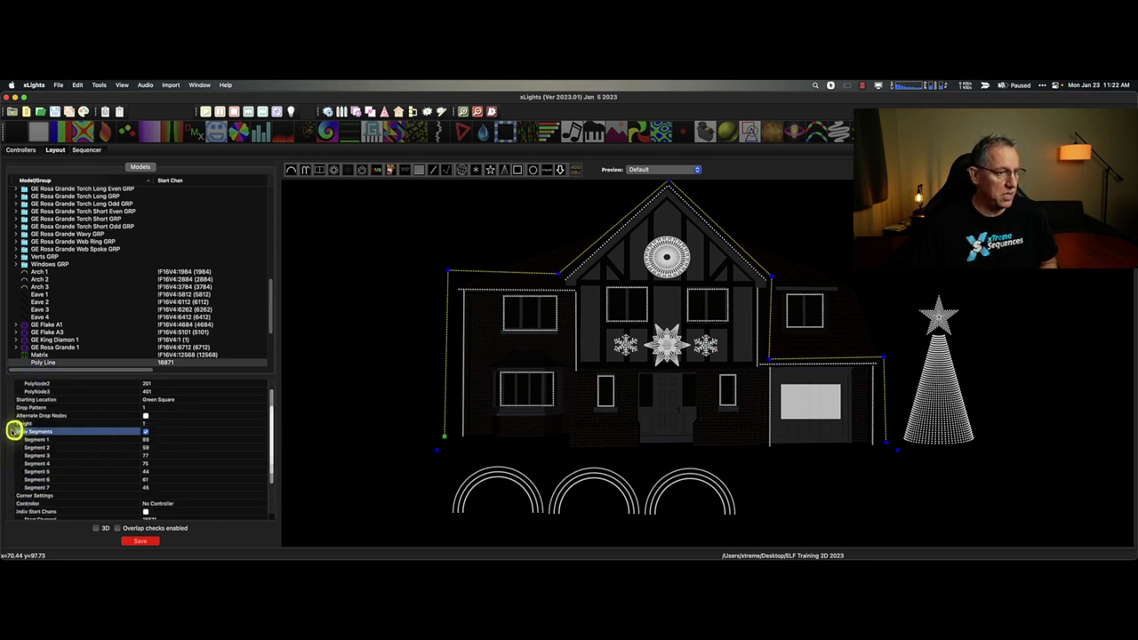
left_click(153, 439)
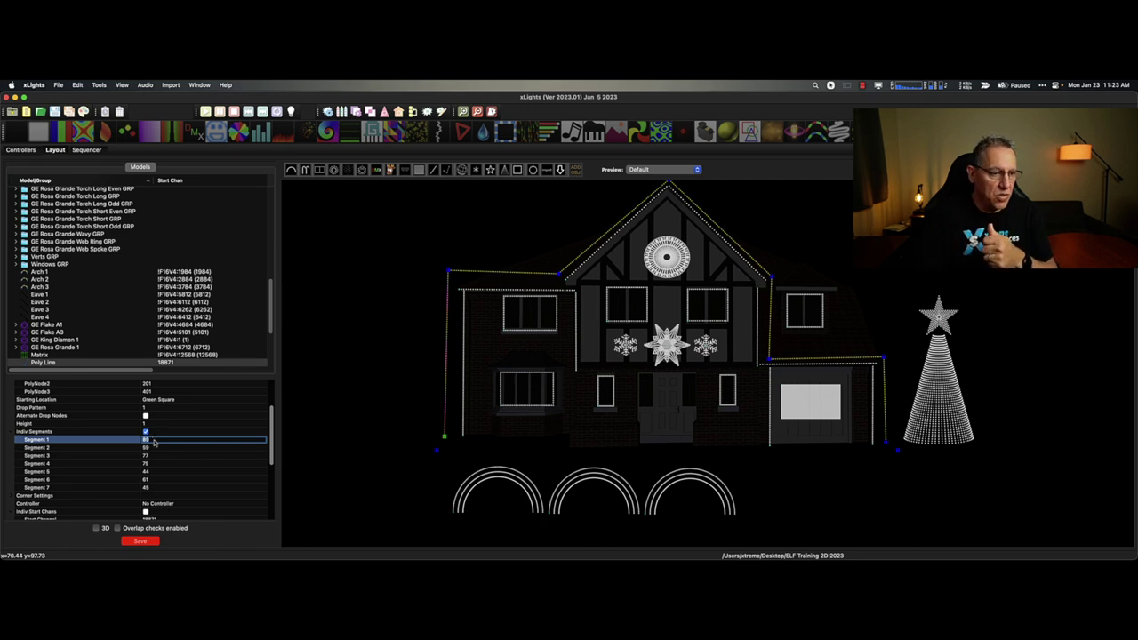
scroll(217, 481, "down", 5)
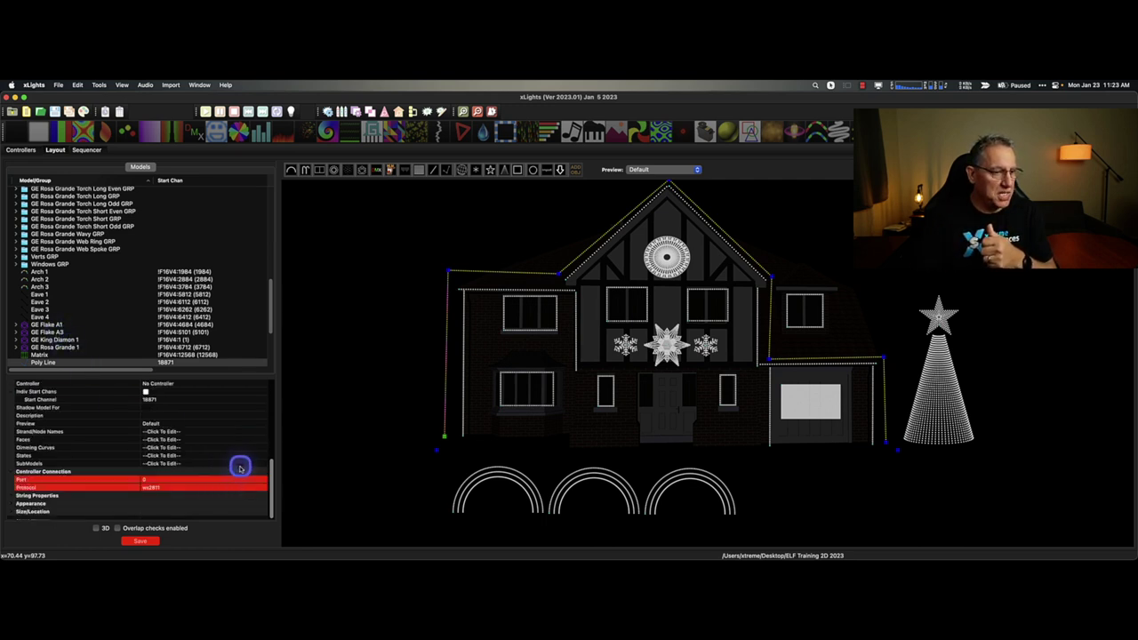
left_click(244, 461)
Add a poly line submodel named 'Vert 1' covering the left vertical run's nodes
left_click(263, 464)
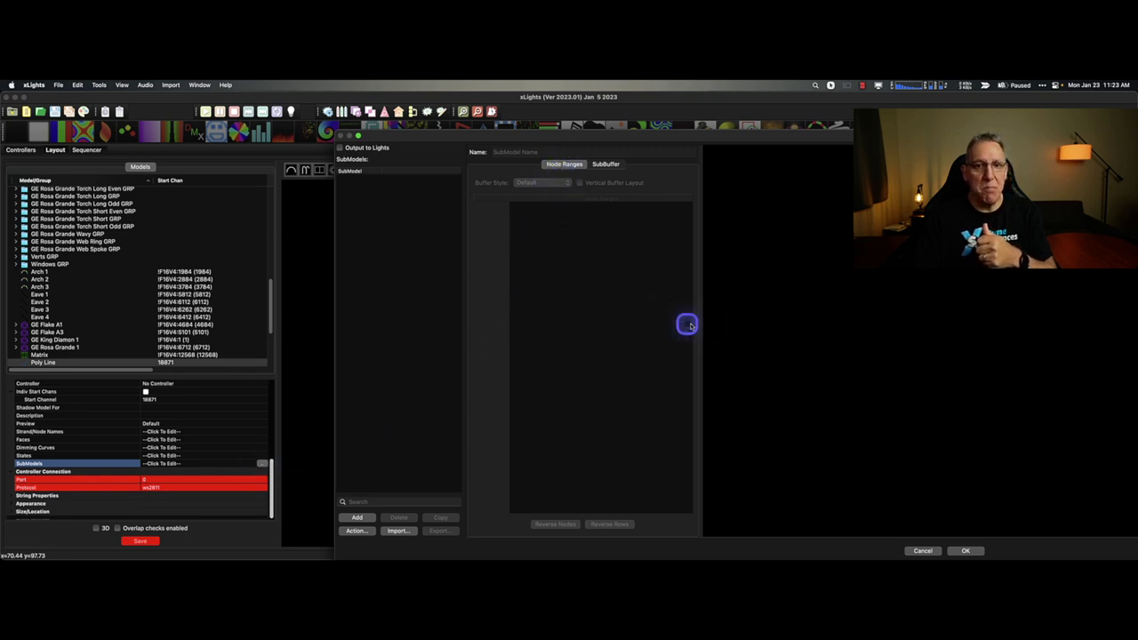
left_click(357, 517)
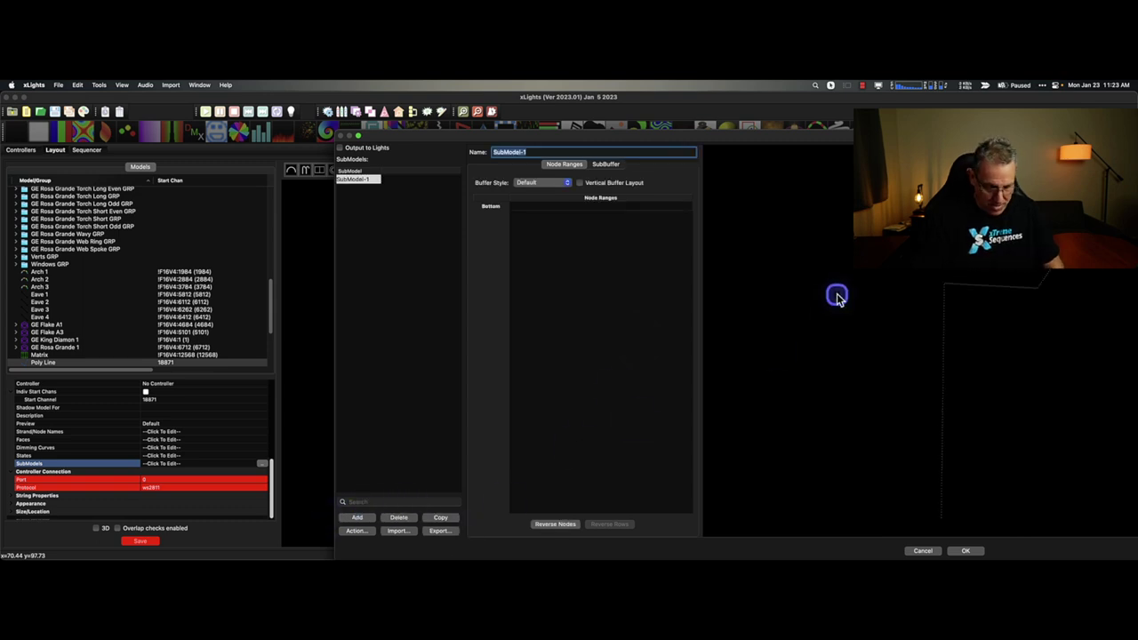
type("Vert 1")
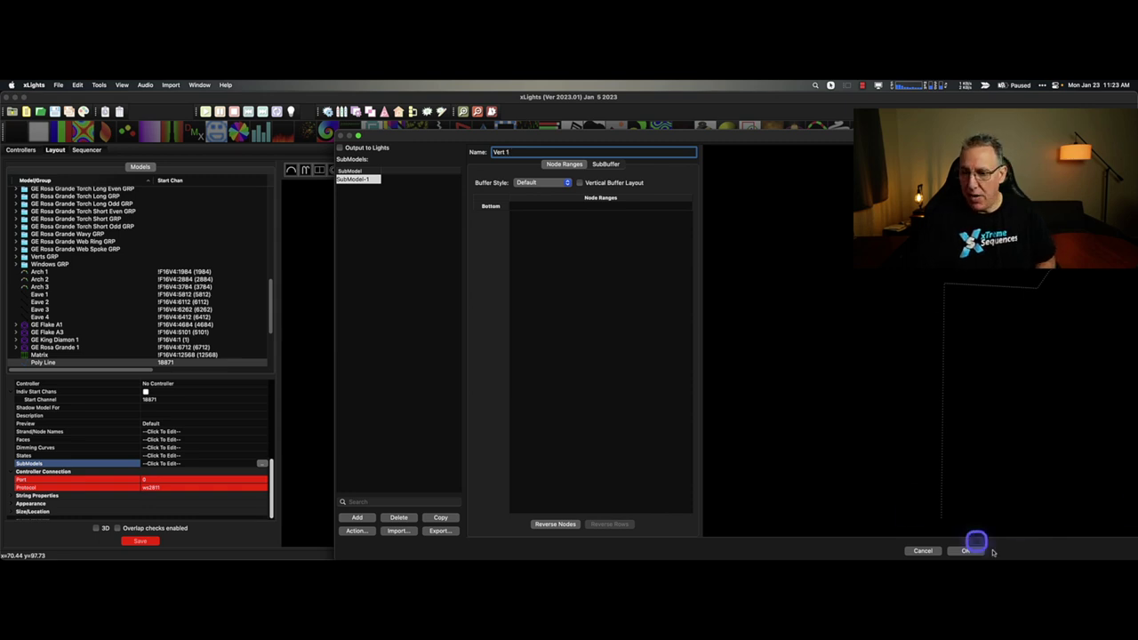
left_click_drag(932, 523, 955, 285)
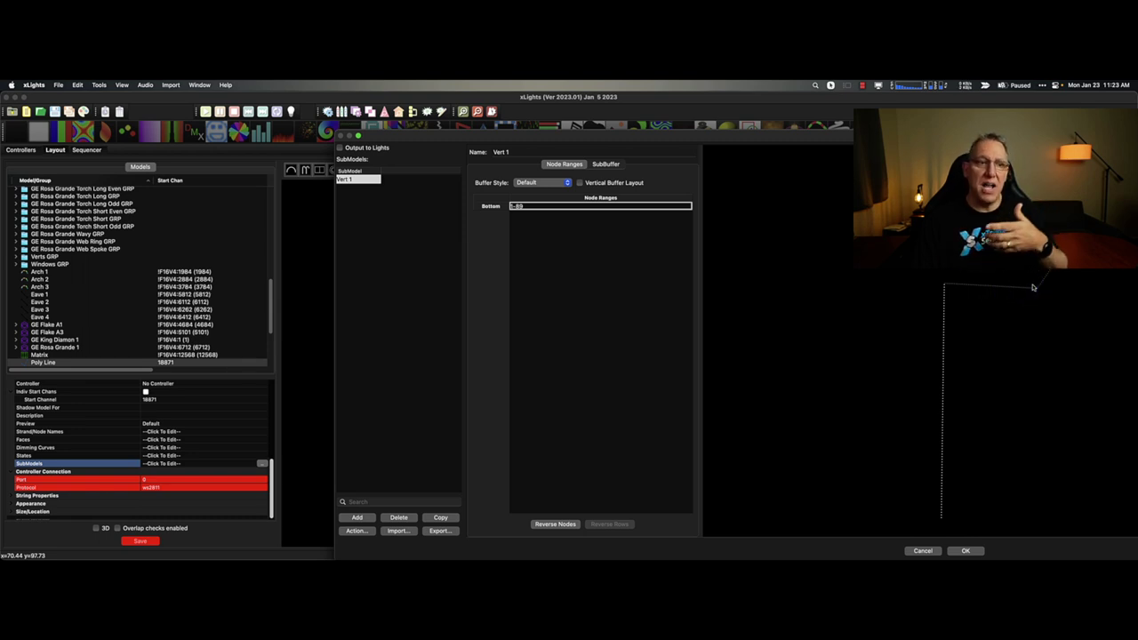
left_click(1027, 281)
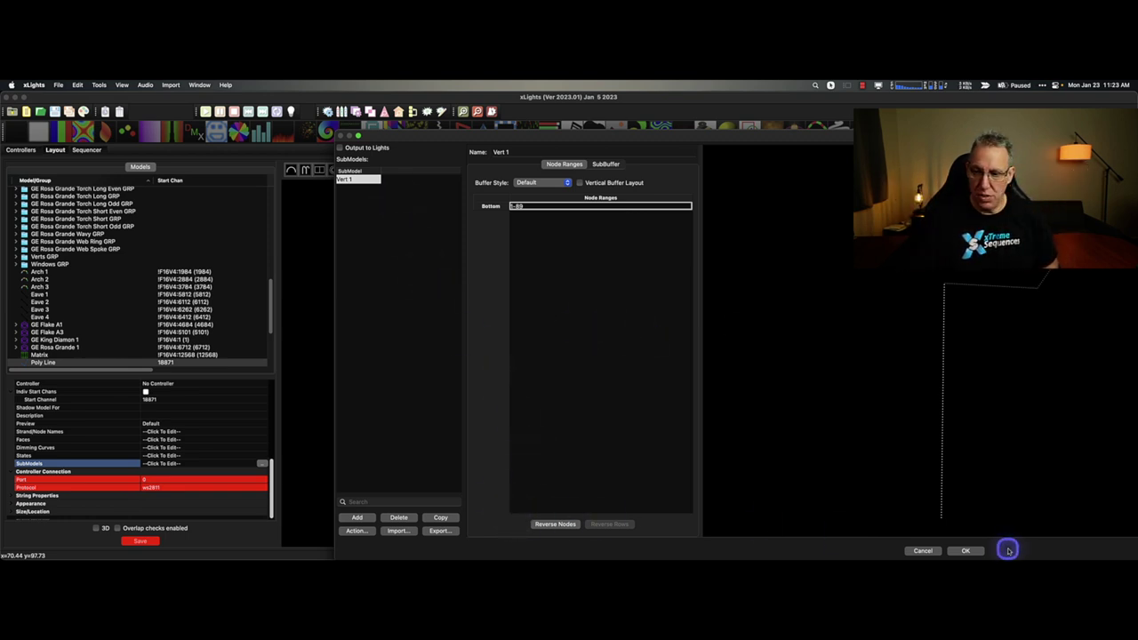
left_click(955, 550)
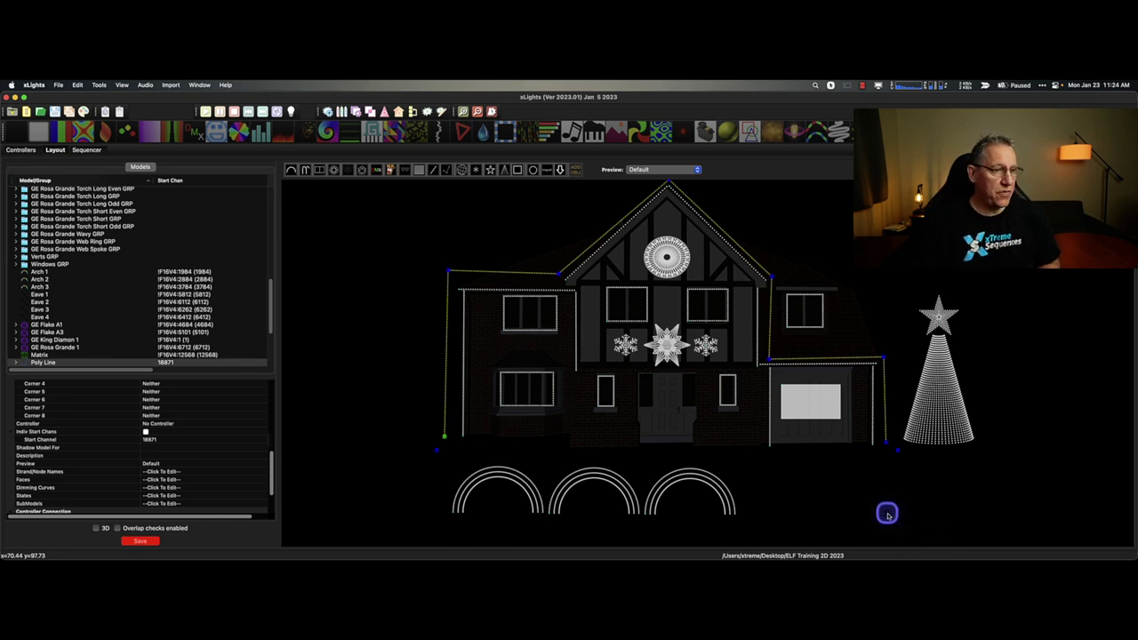
scroll(115, 351, "down", 2)
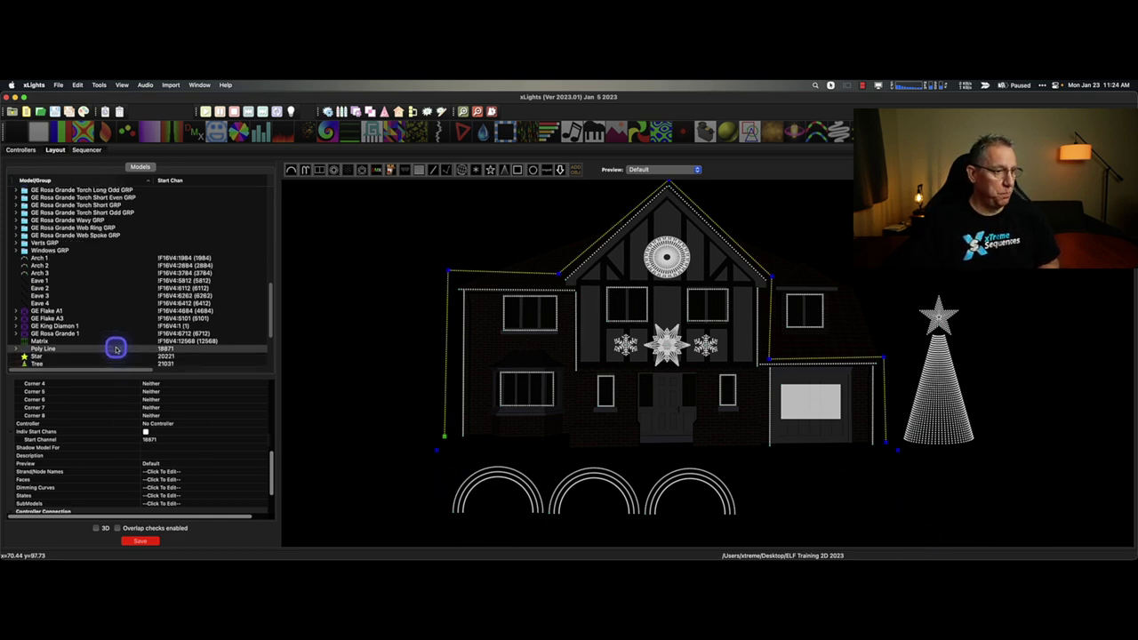
left_click(13, 348)
scroll(85, 304, "down", 3)
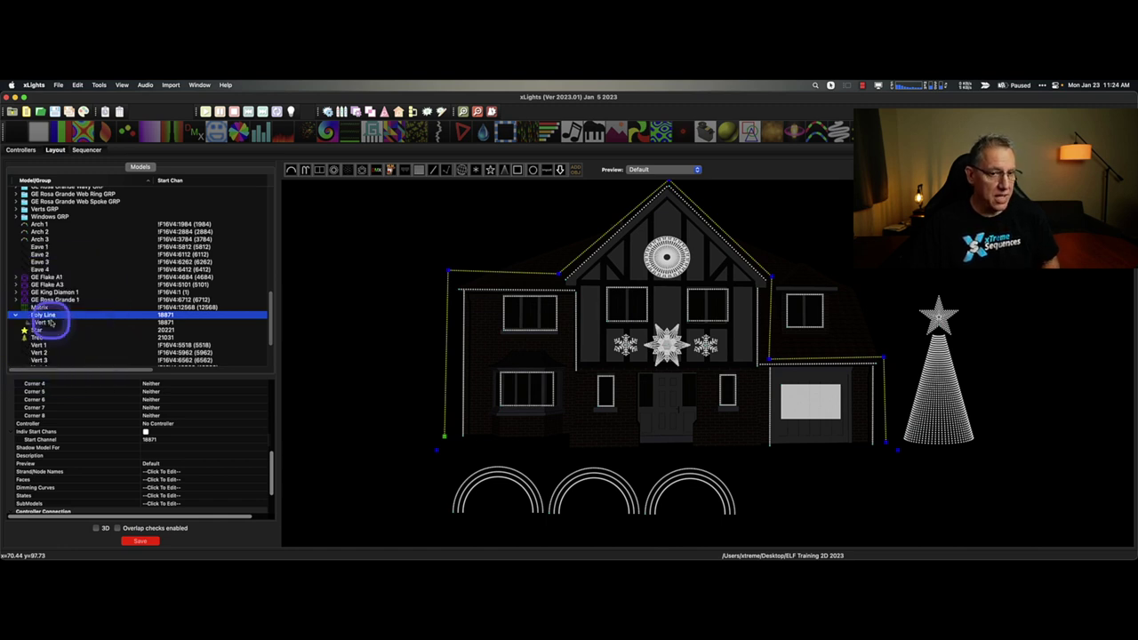
scroll(195, 349, "down", 2)
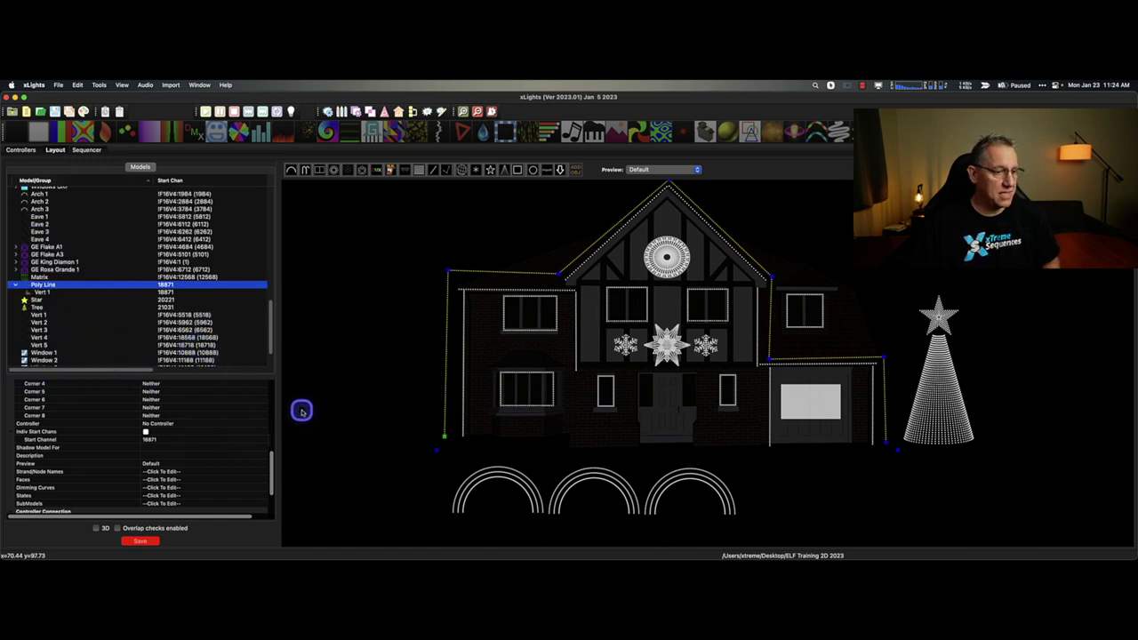
scroll(198, 450, "up", 5)
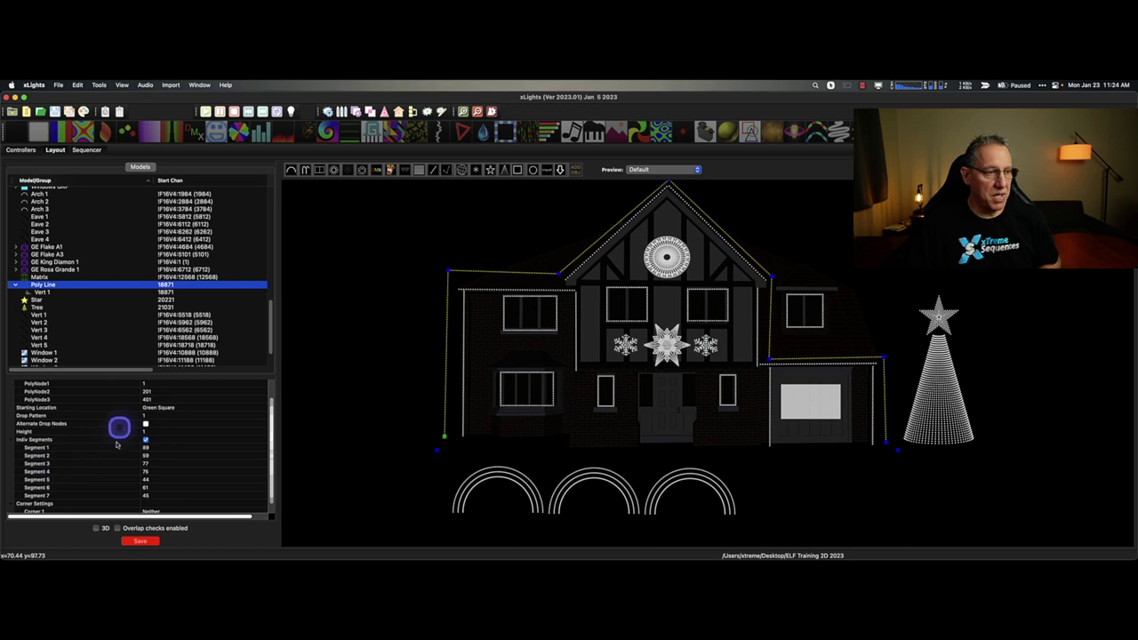
left_click(16, 284)
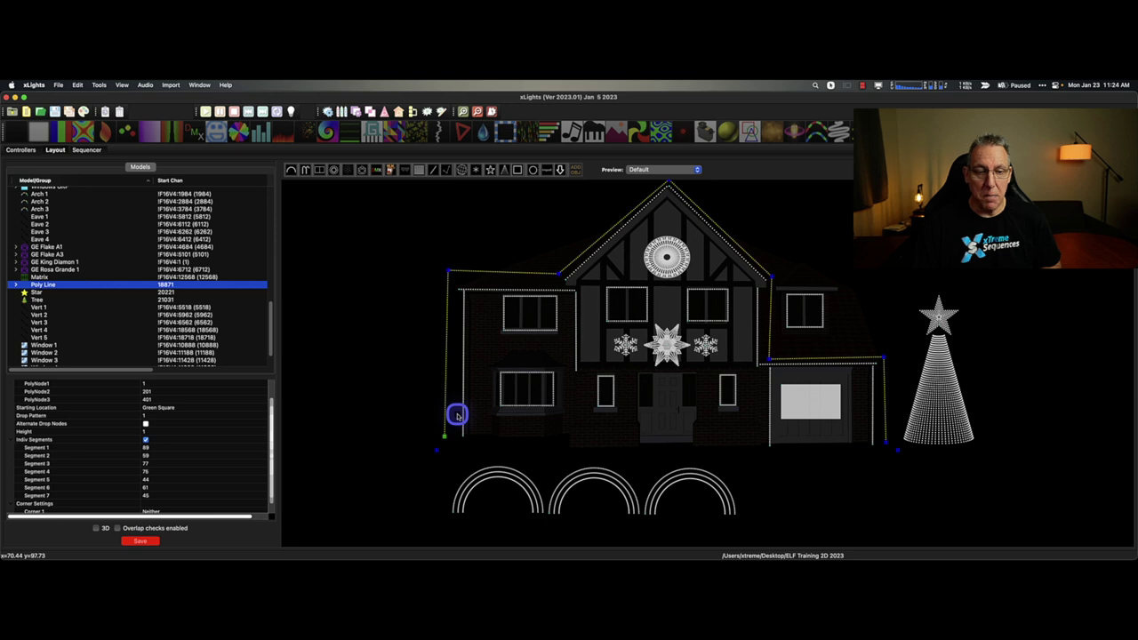
Delete the Poly Line outline, confirm the prompt, and save the layout
left_click(401, 421)
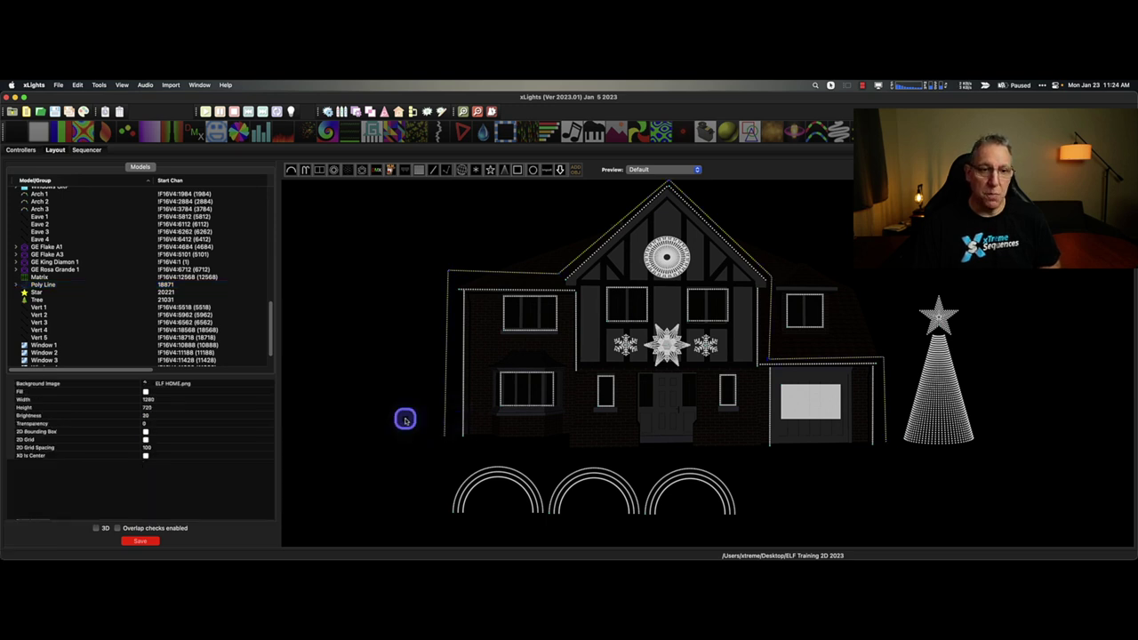
left_click(473, 273)
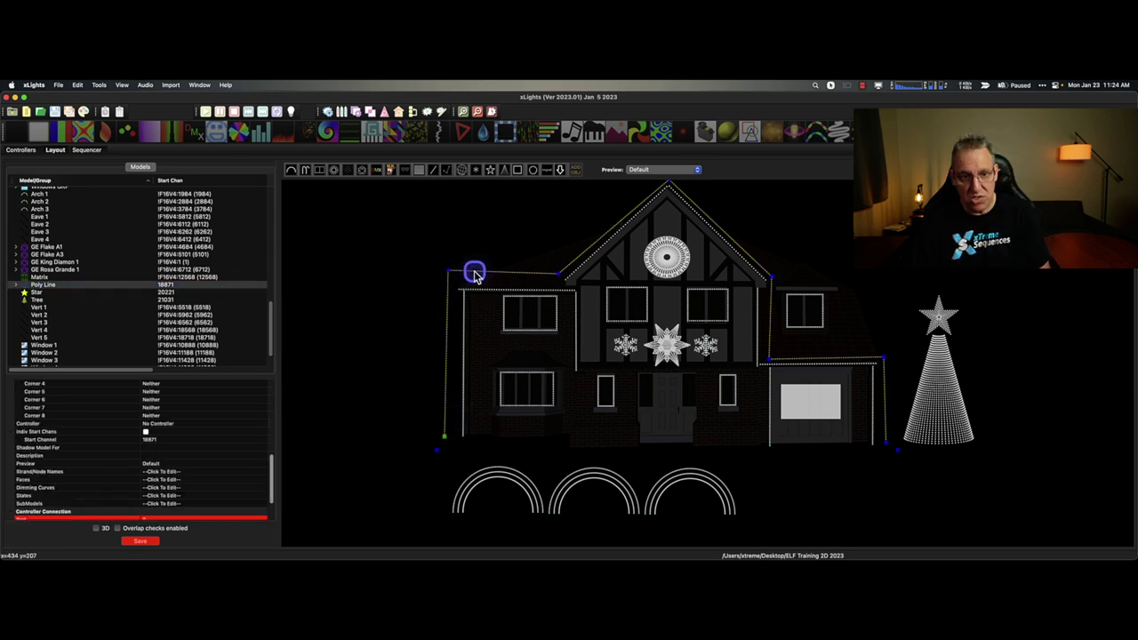
key("Delete")
left_click(600, 283)
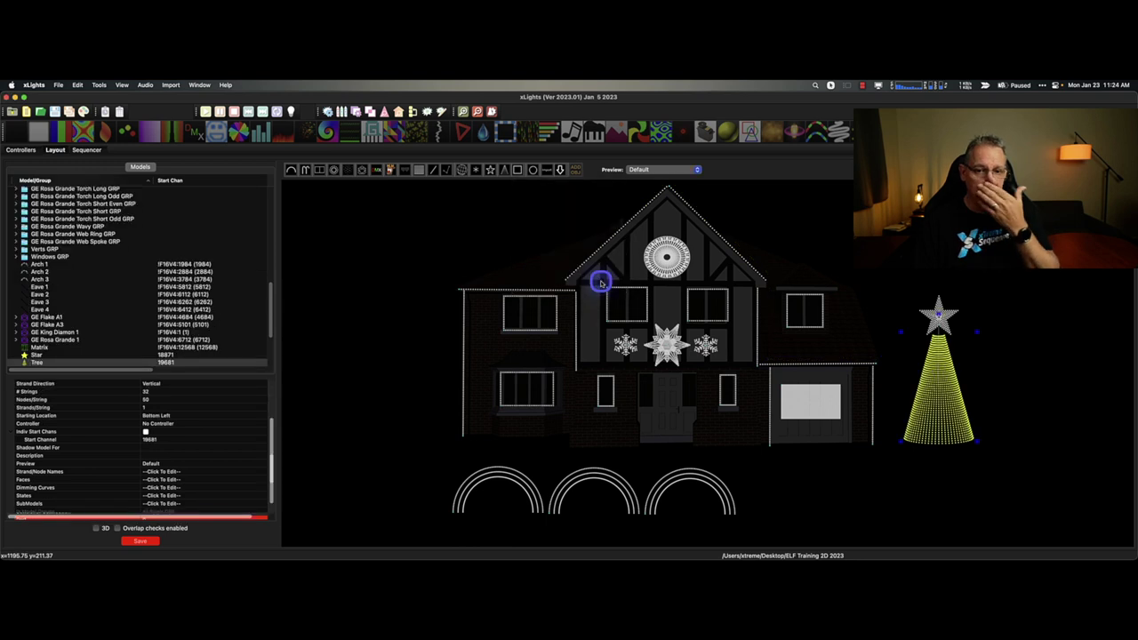
left_click(140, 541)
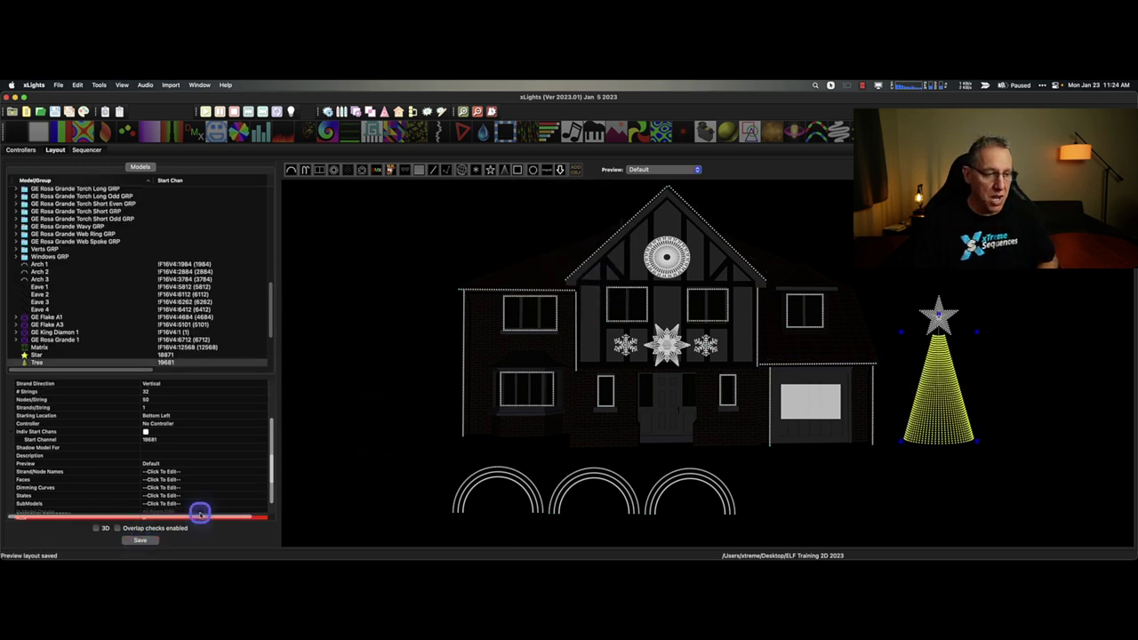